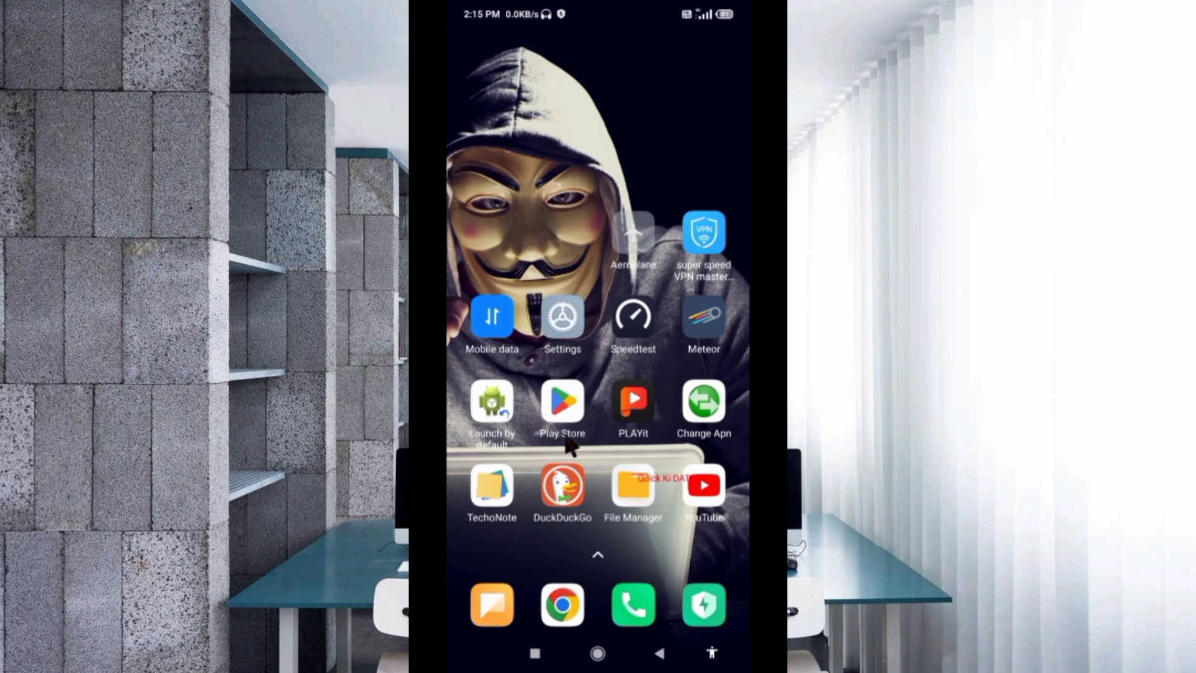
- Go to Settings > SIM cards & mobile networks > Airtel 5G+Plus > Access point names
left_click(568, 348)
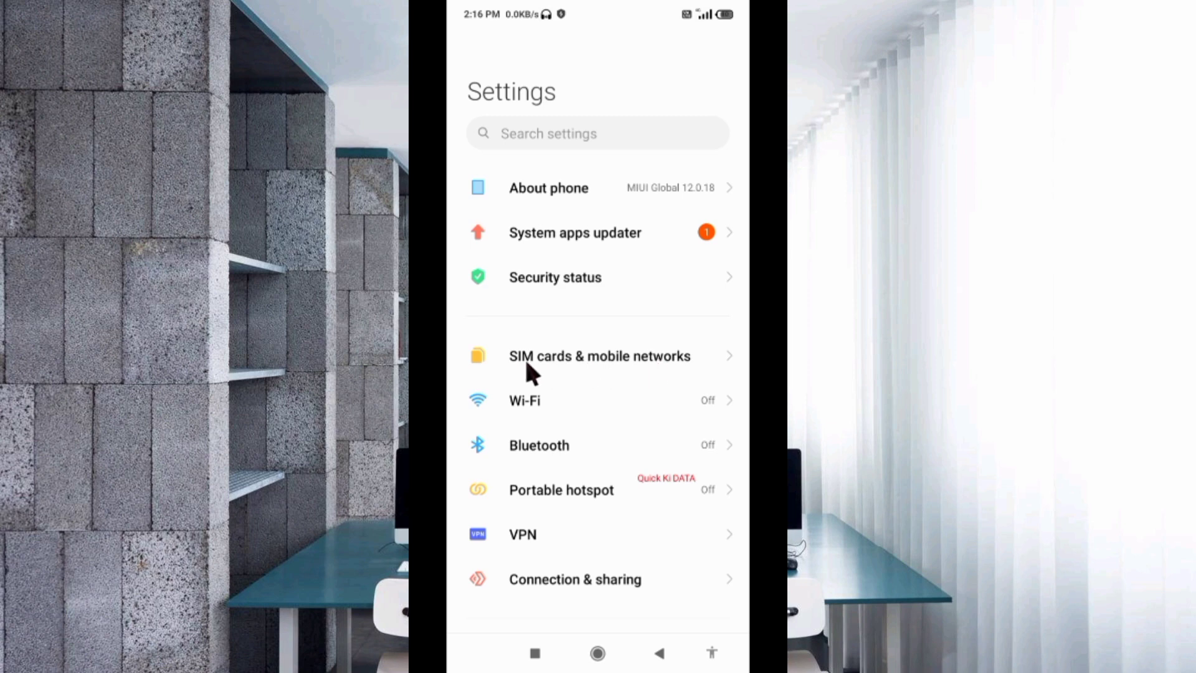
left_click(608, 363)
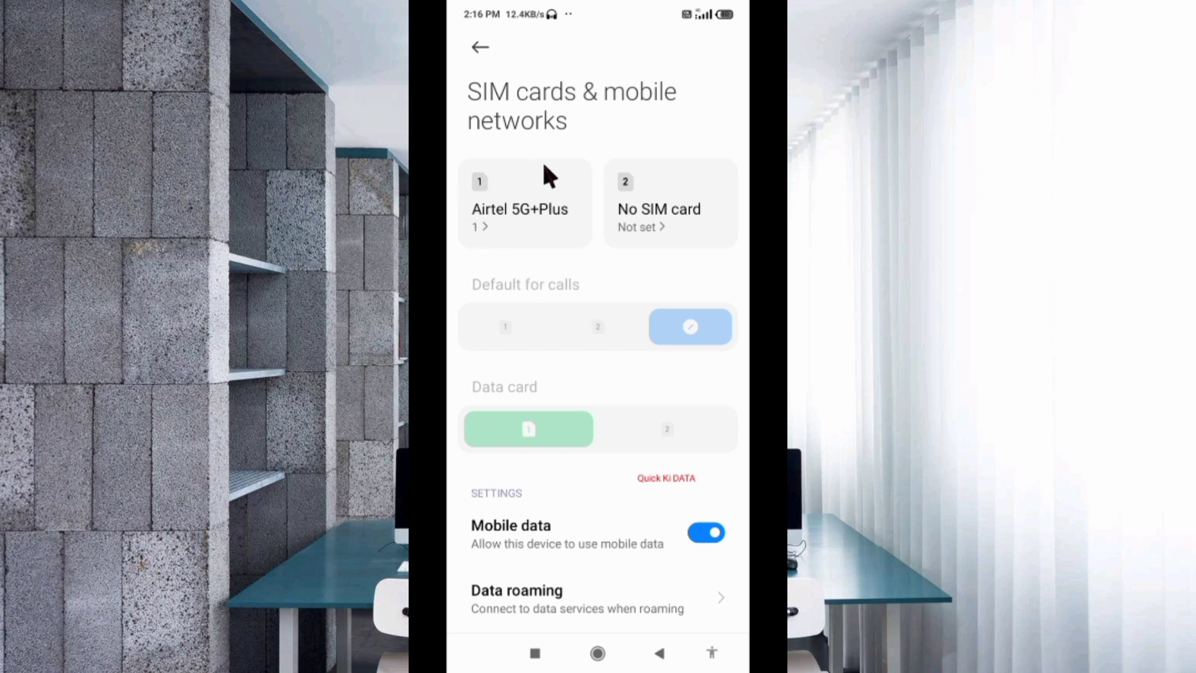
left_click(544, 218)
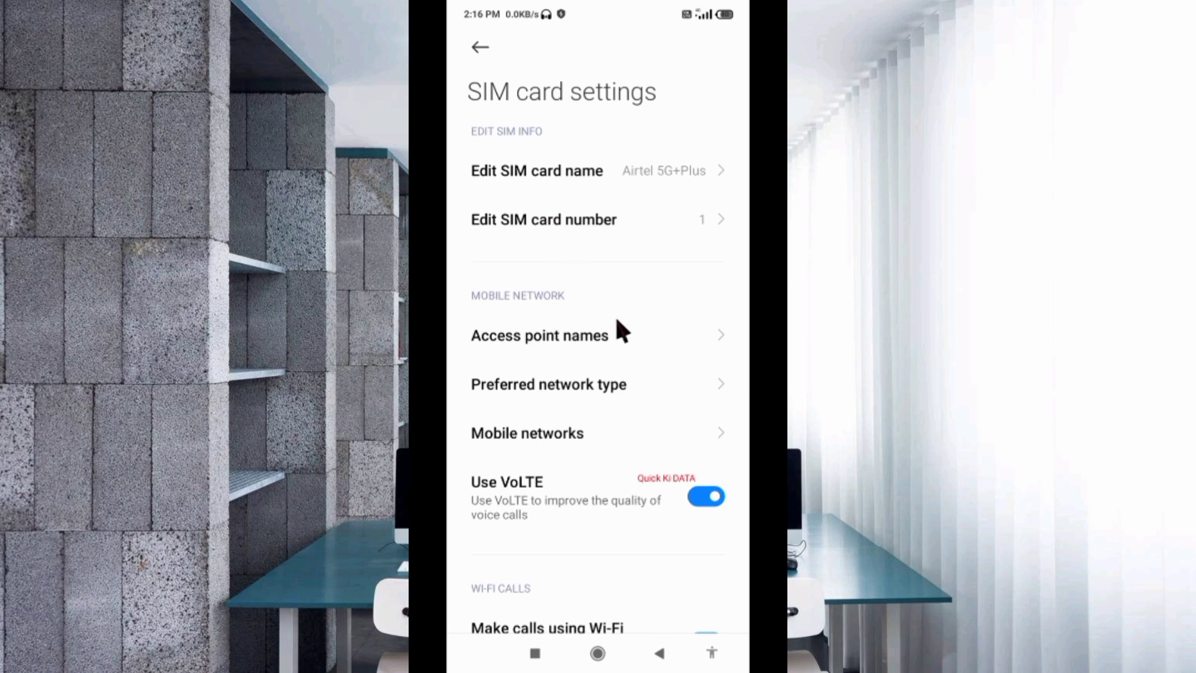
left_click(552, 344)
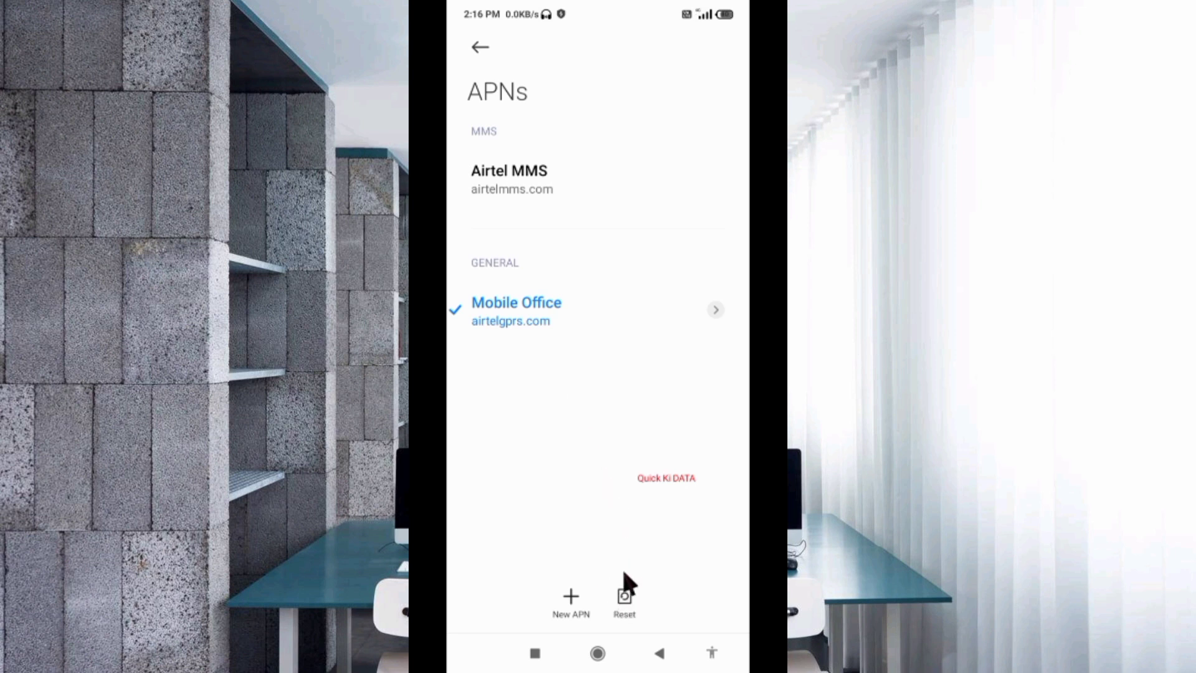
- Reset the APNs to default, then begin a blank New APN entry
left_click(637, 597)
left_click(572, 599)
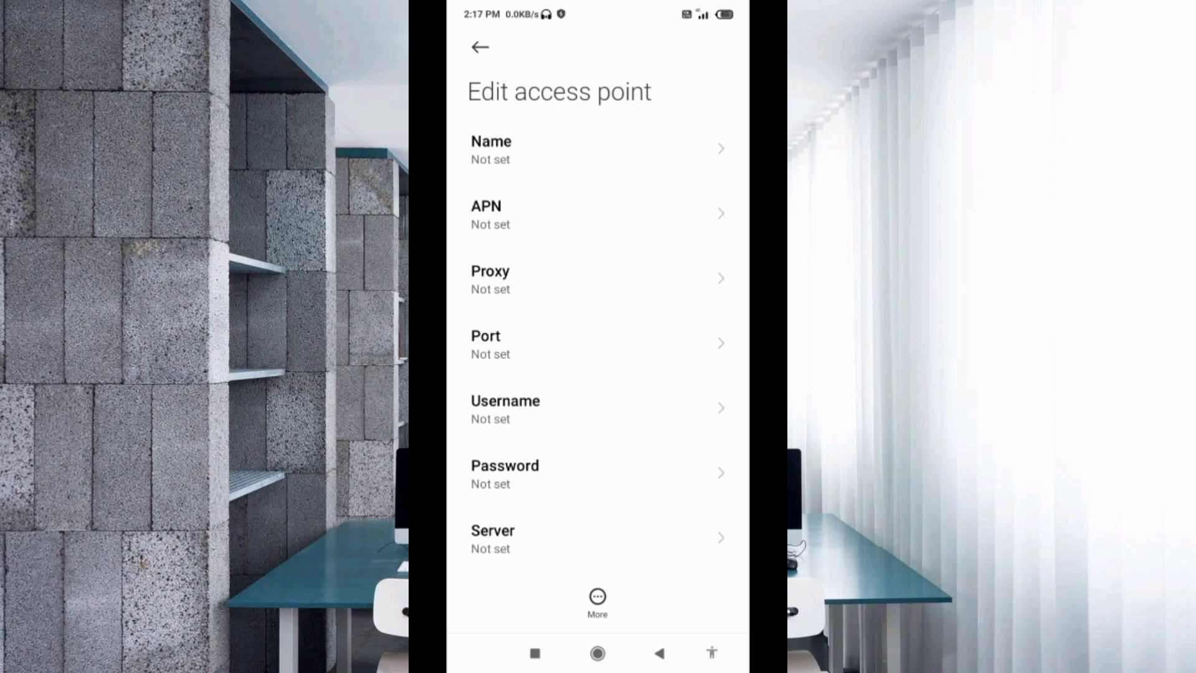
- Type 'Jio Net MF2' into the new access point's Name field
left_click(492, 149)
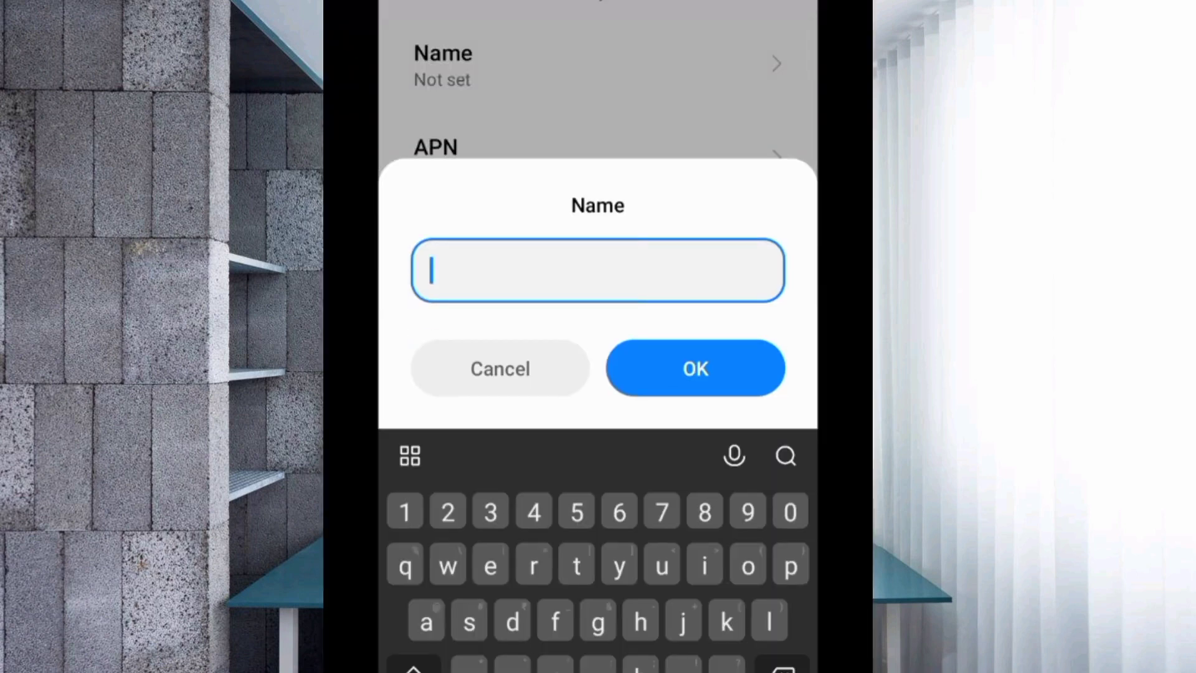
type("Ji")
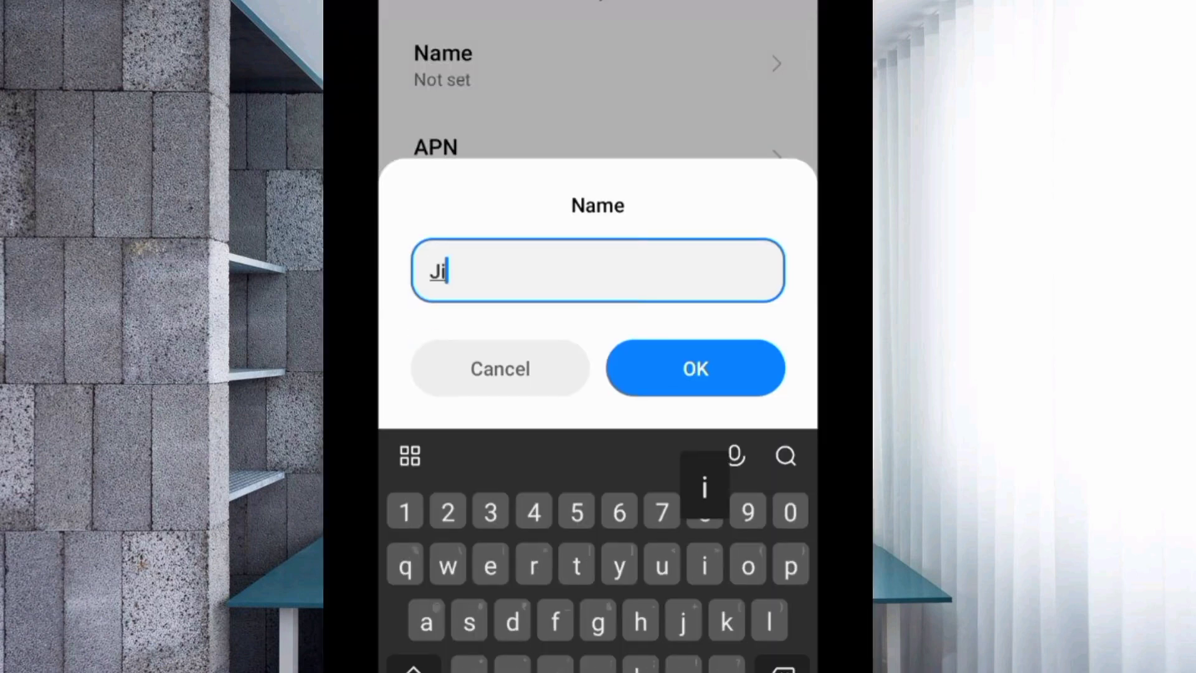
type("o ")
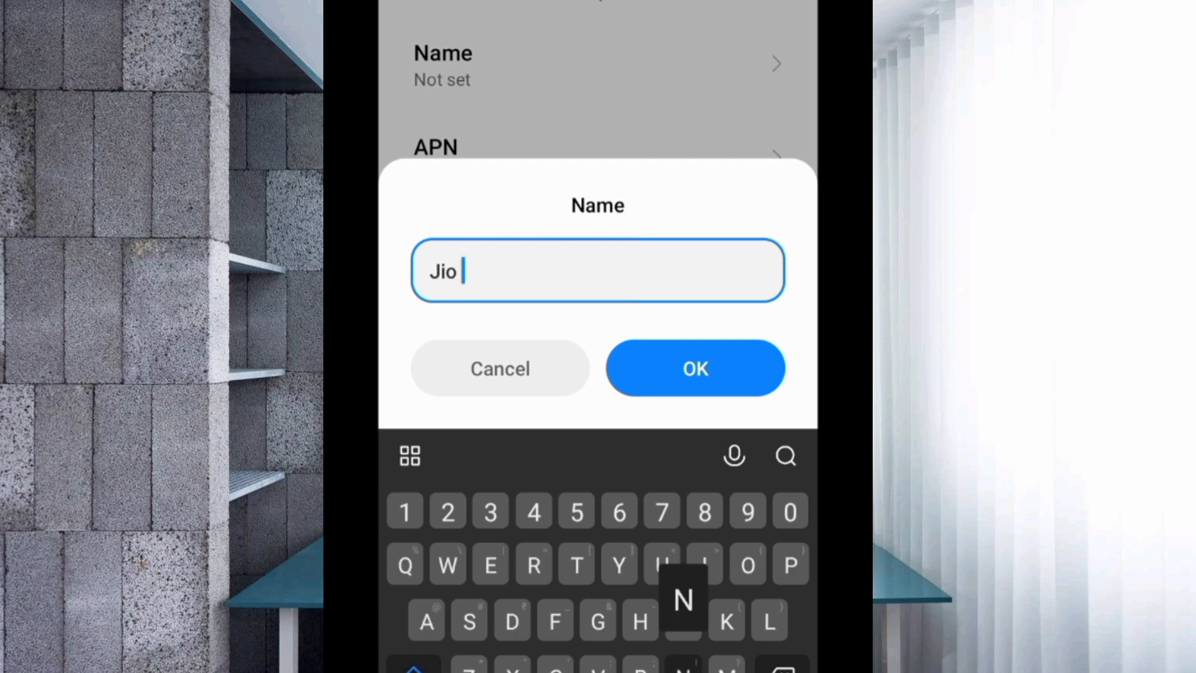
type("Net M")
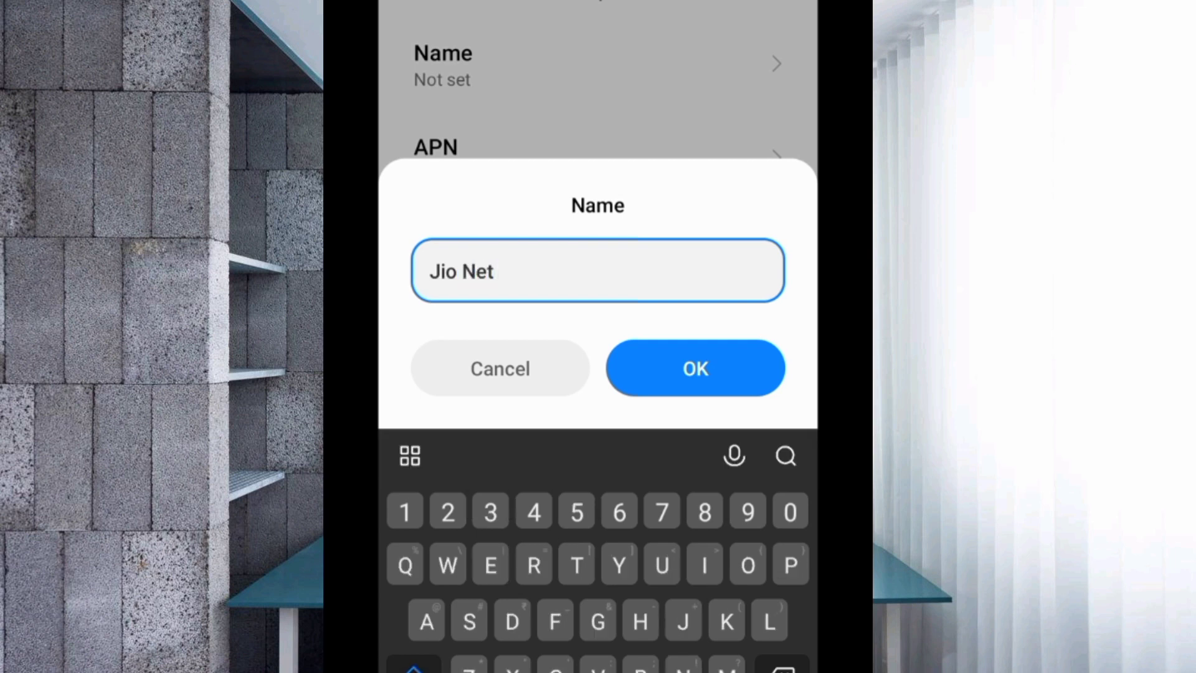
type("F2")
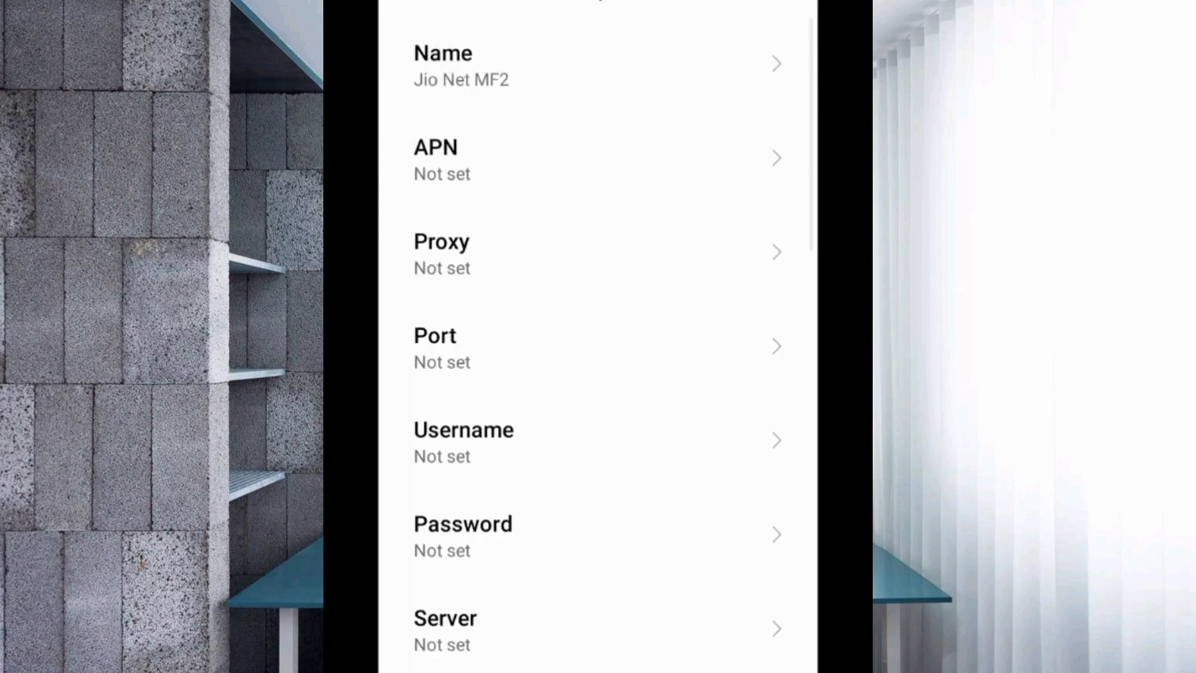
- Enter jionet.com as the access point's APN value and confirm it
left_click(561, 158)
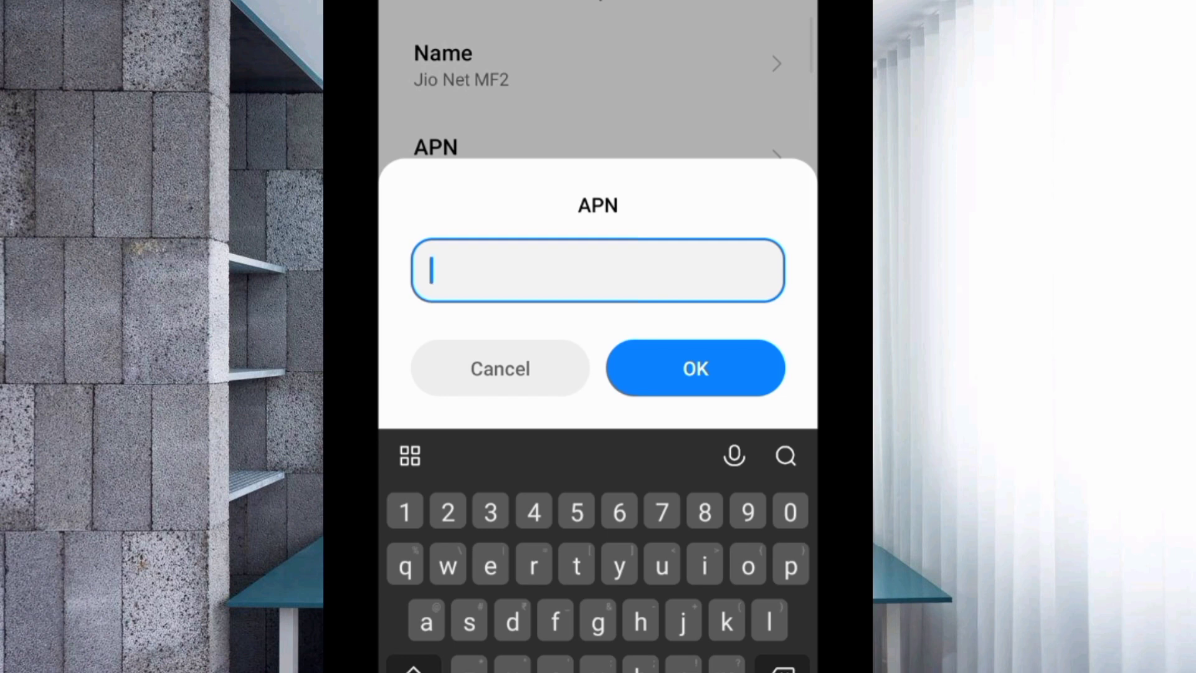
type("jion")
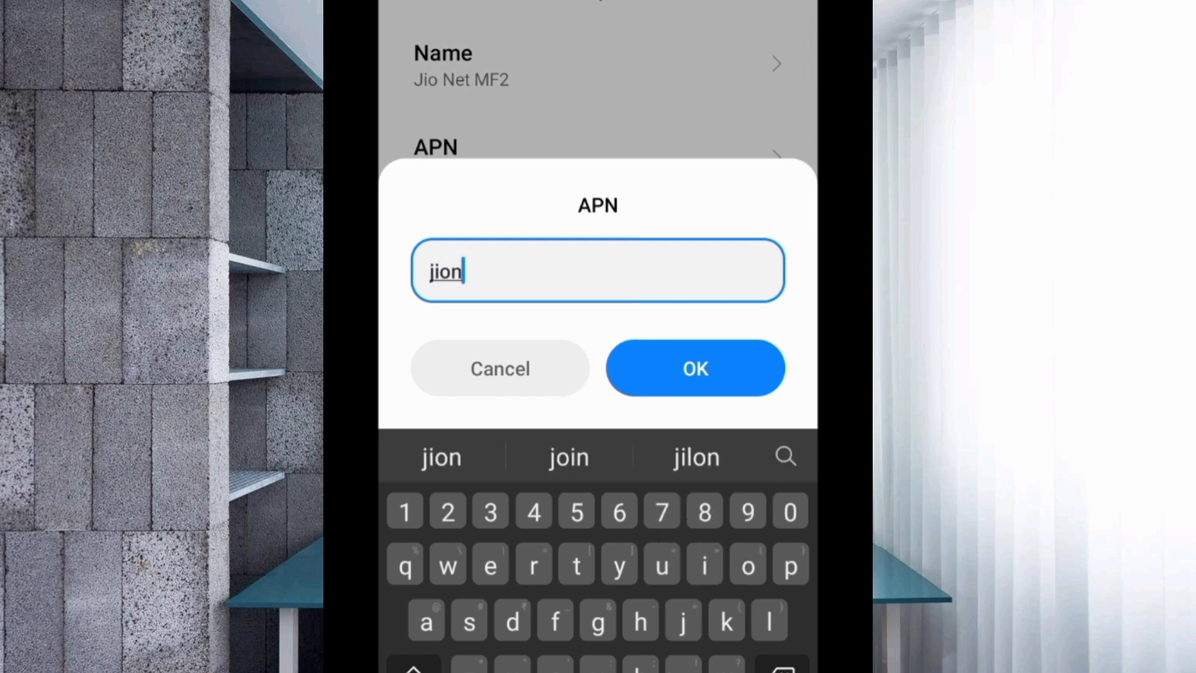
type("et.")
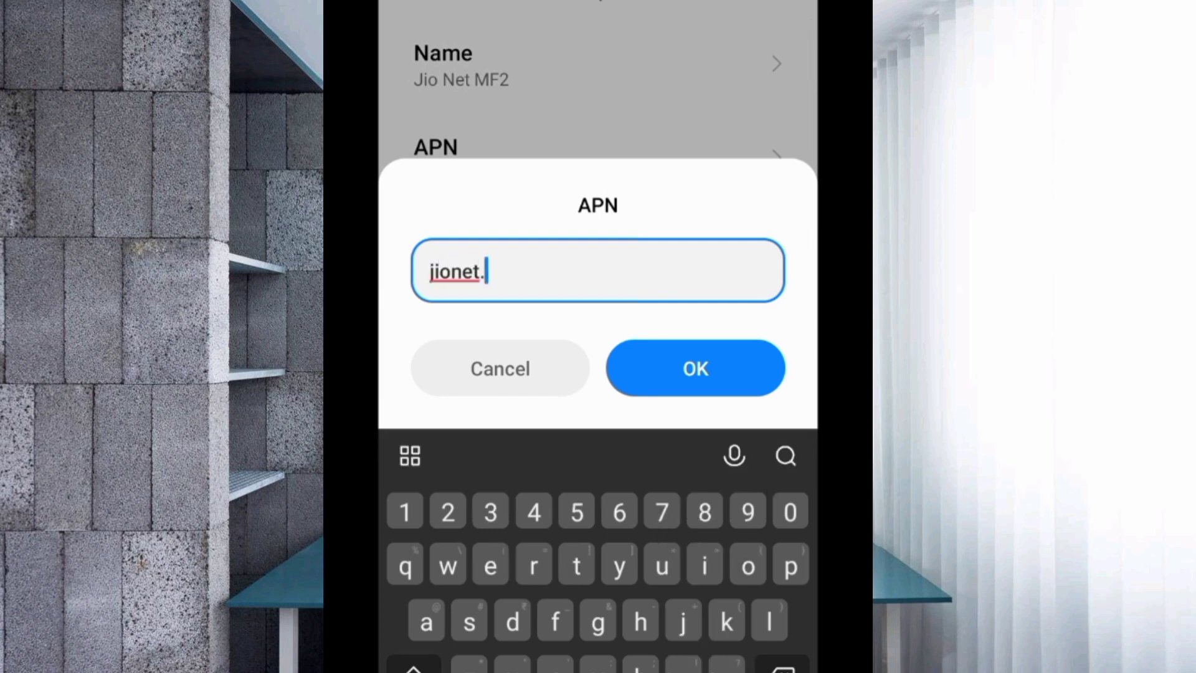
type("com")
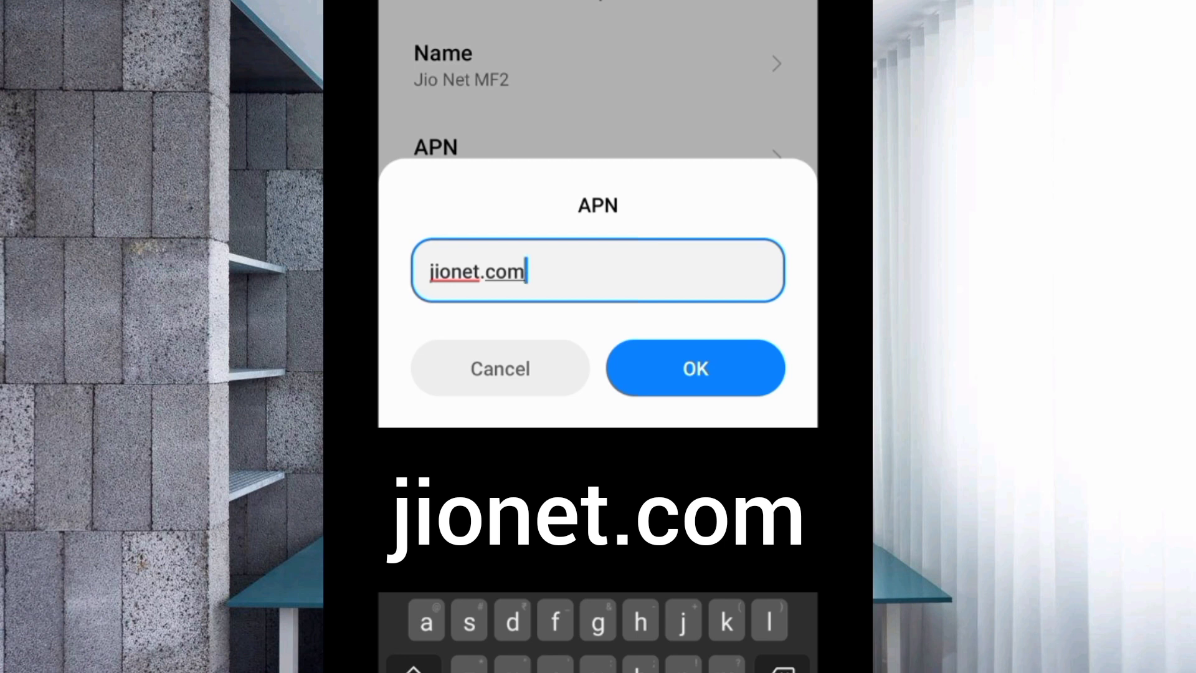
left_click(696, 368)
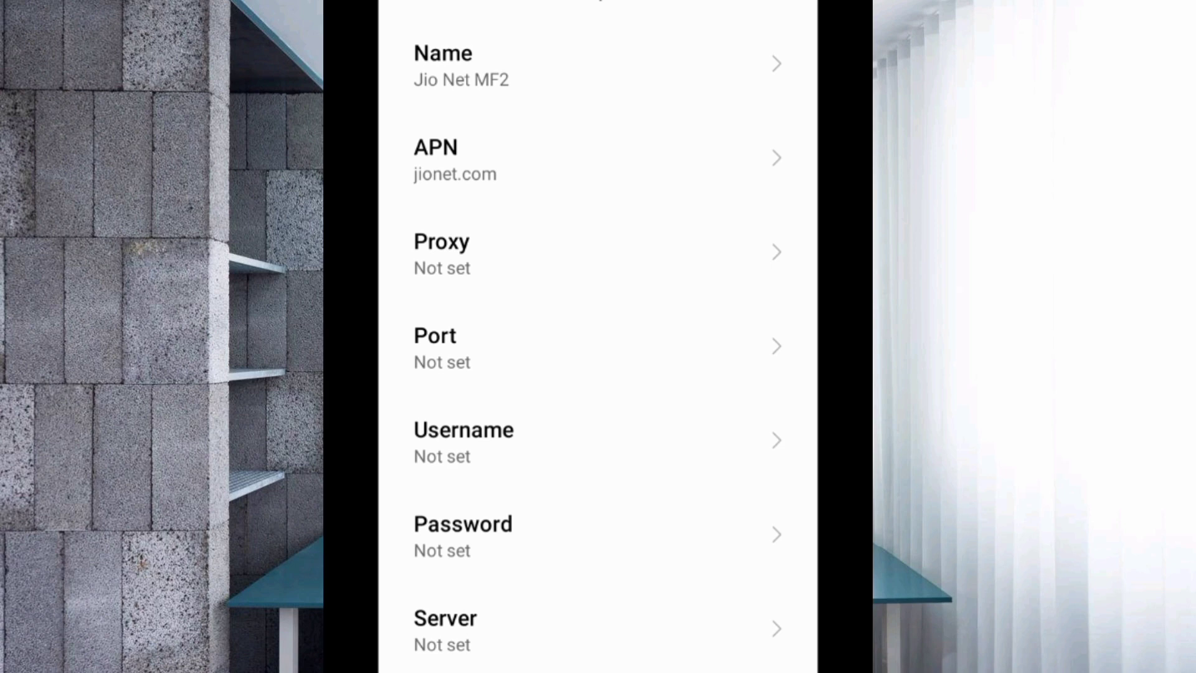
- Type the APN username into the Username field, ending with a × sign and 2
left_click(464, 441)
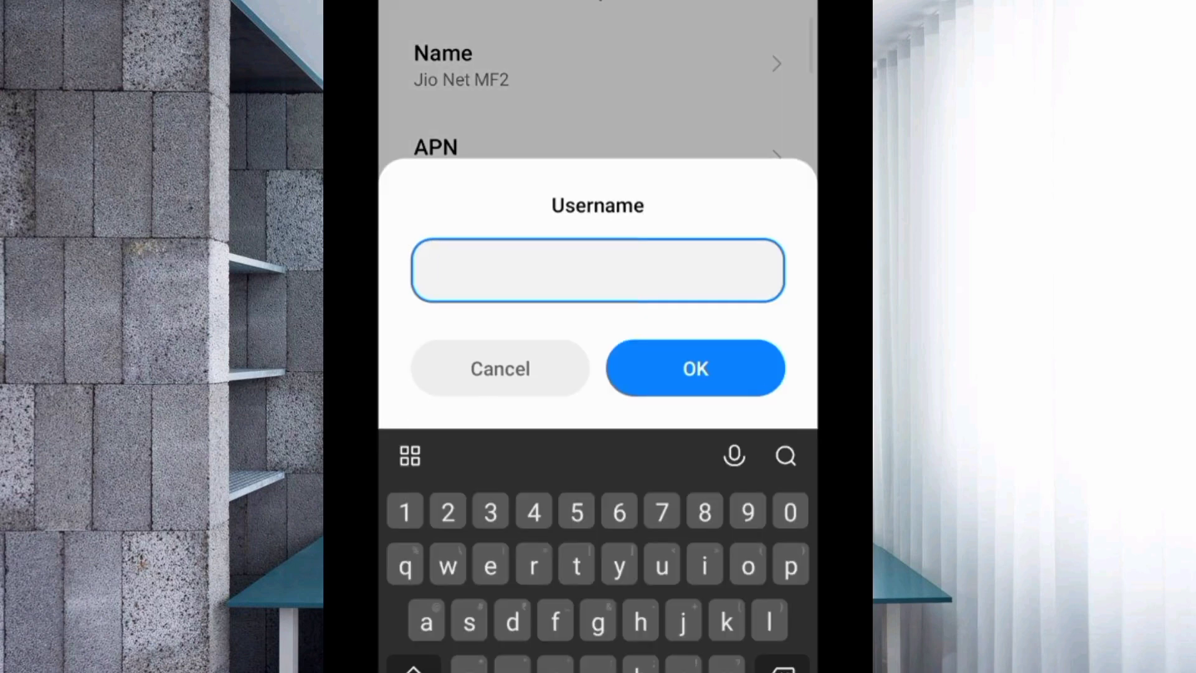
type("jio")
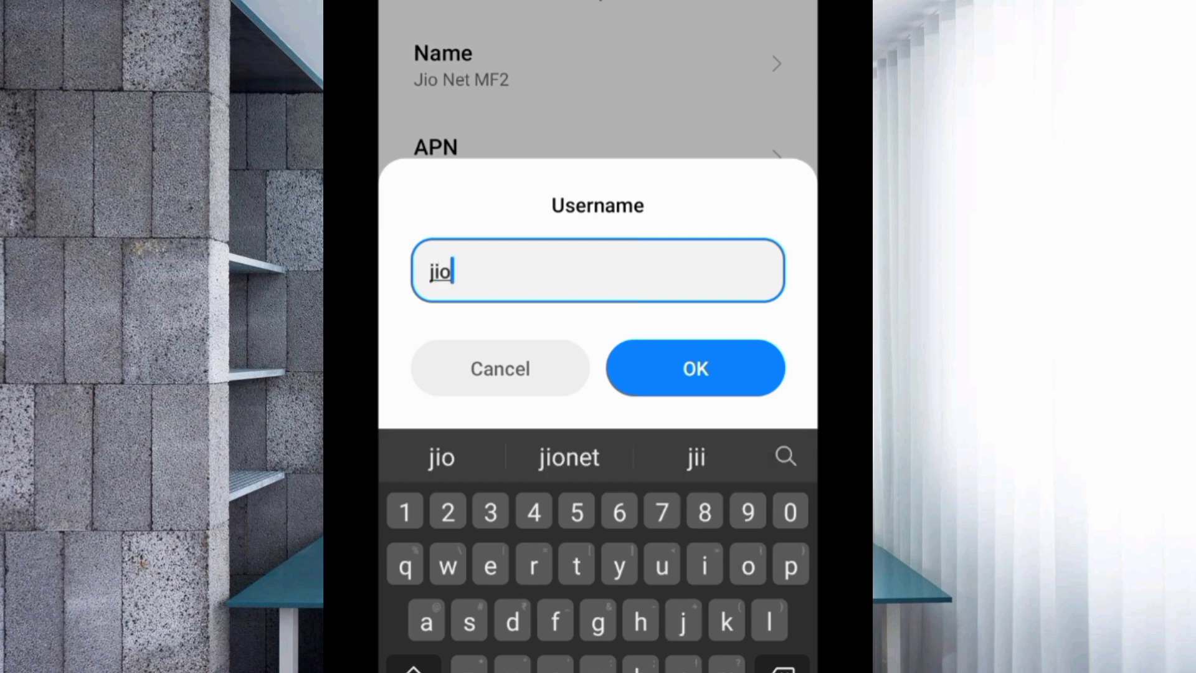
type("@")
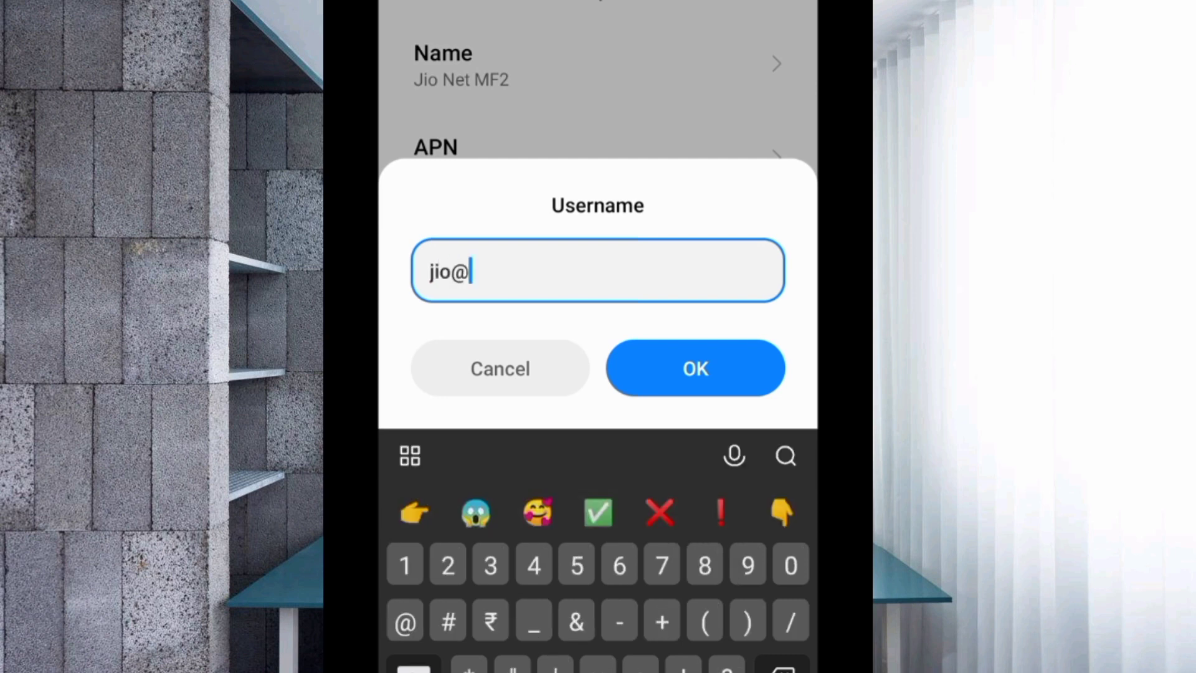
type("m")
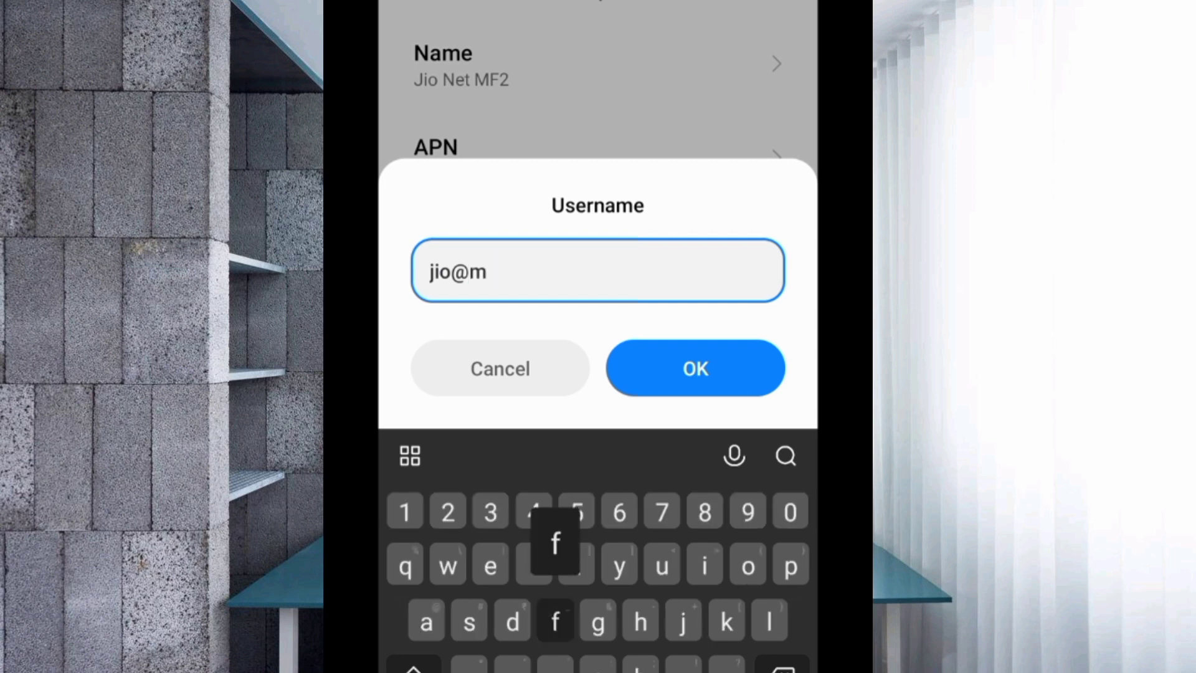
type("f2")
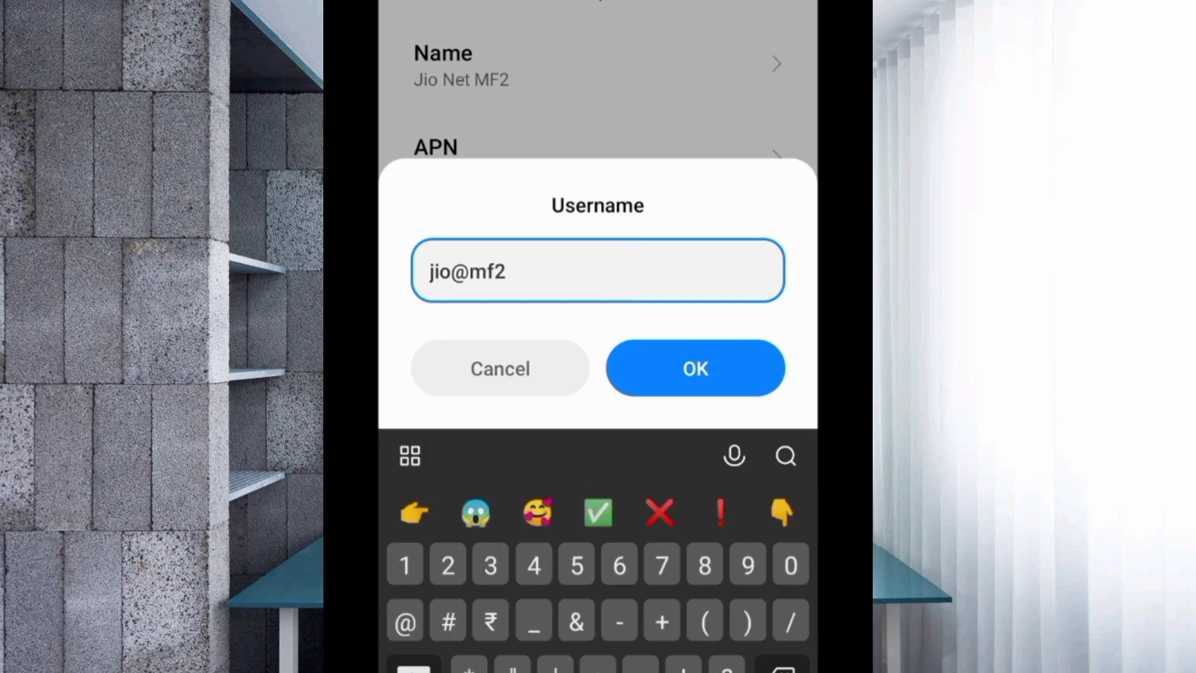
left_click(413, 666)
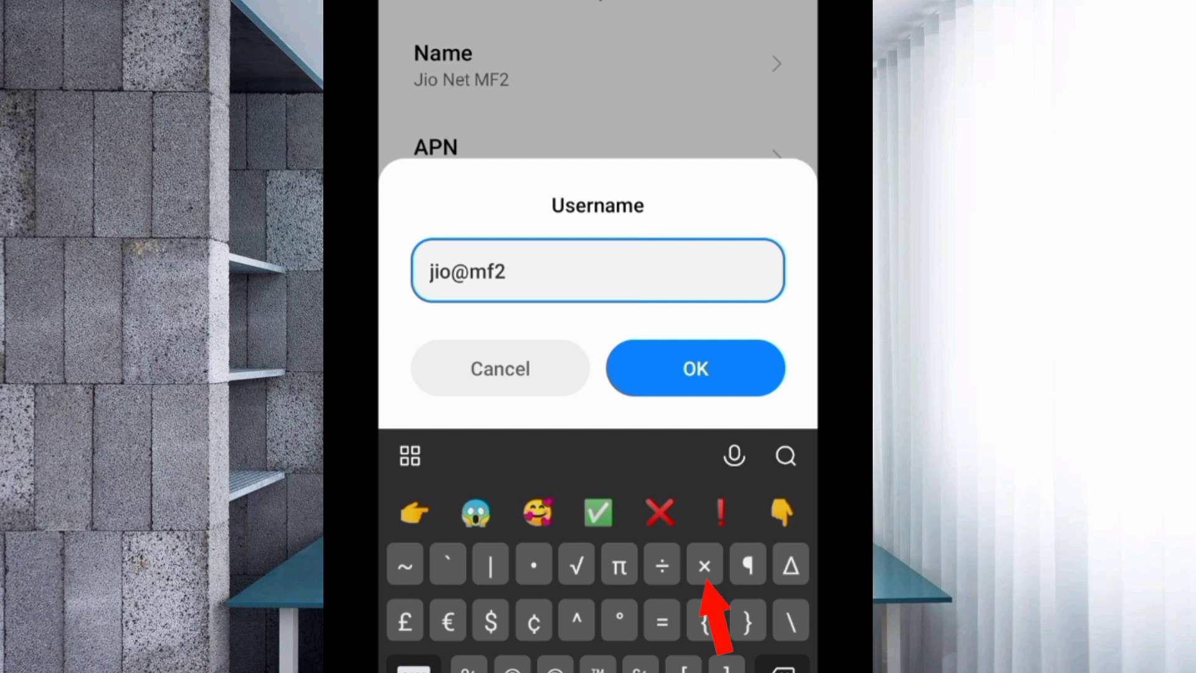
type("×")
left_click(414, 665)
type("2")
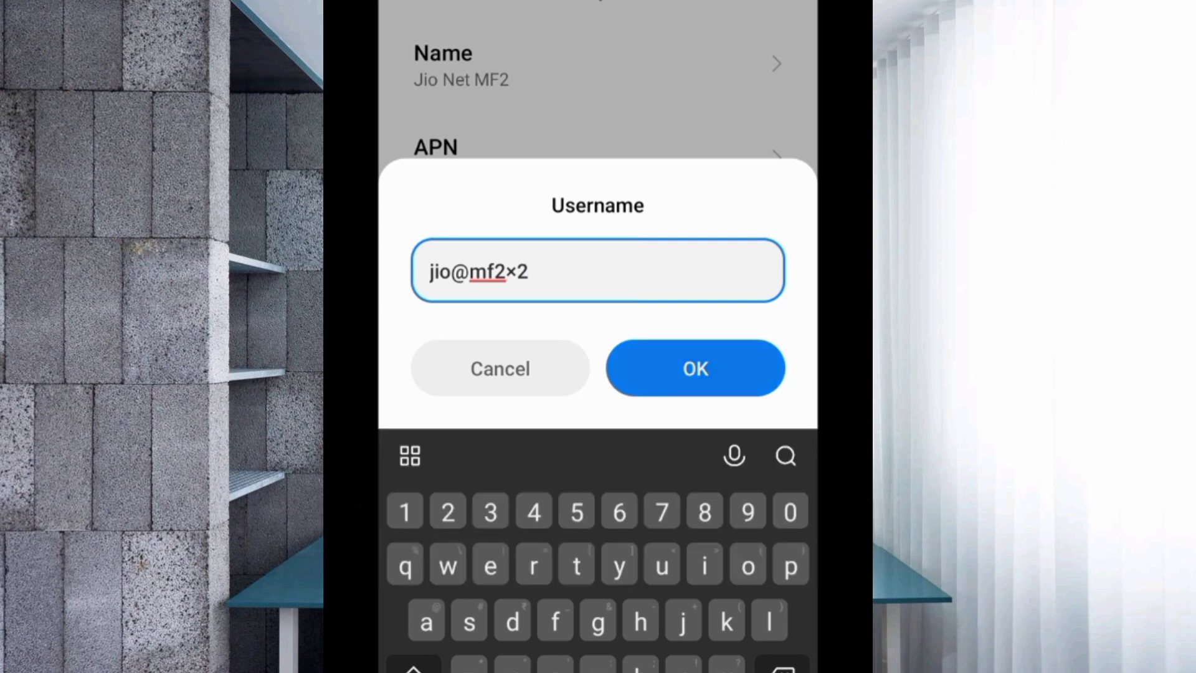
- Confirm the entered username and scroll down the form to the Server field
key("Return")
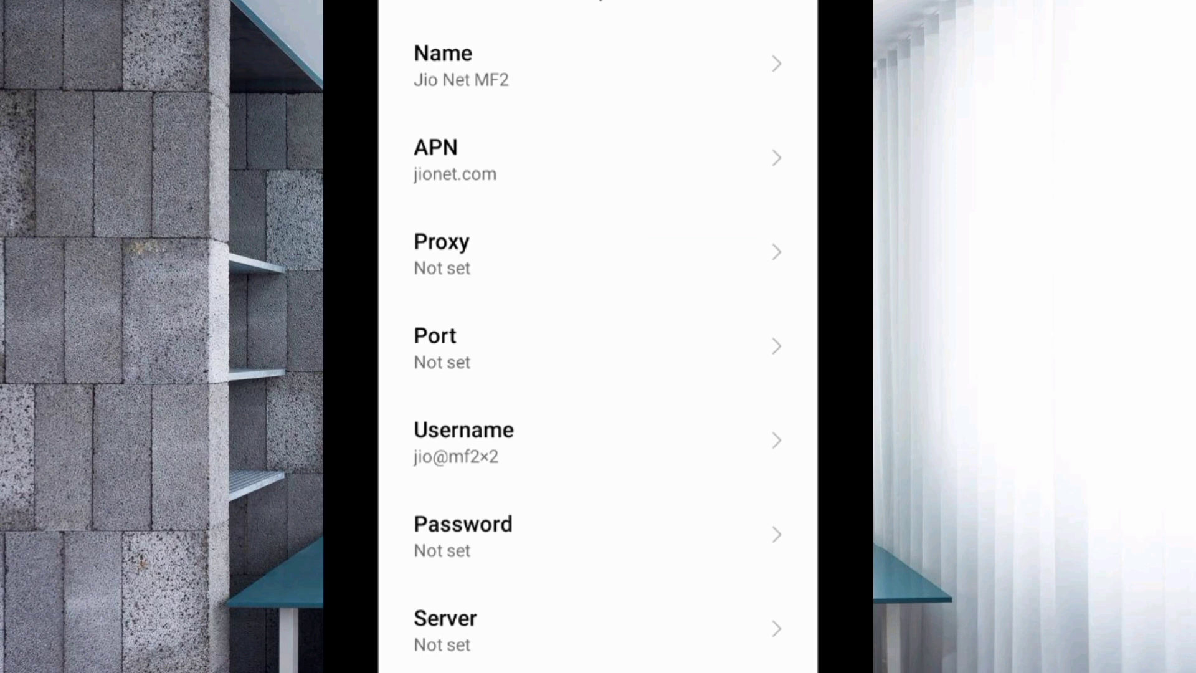
scroll(598, 336, "down", 3)
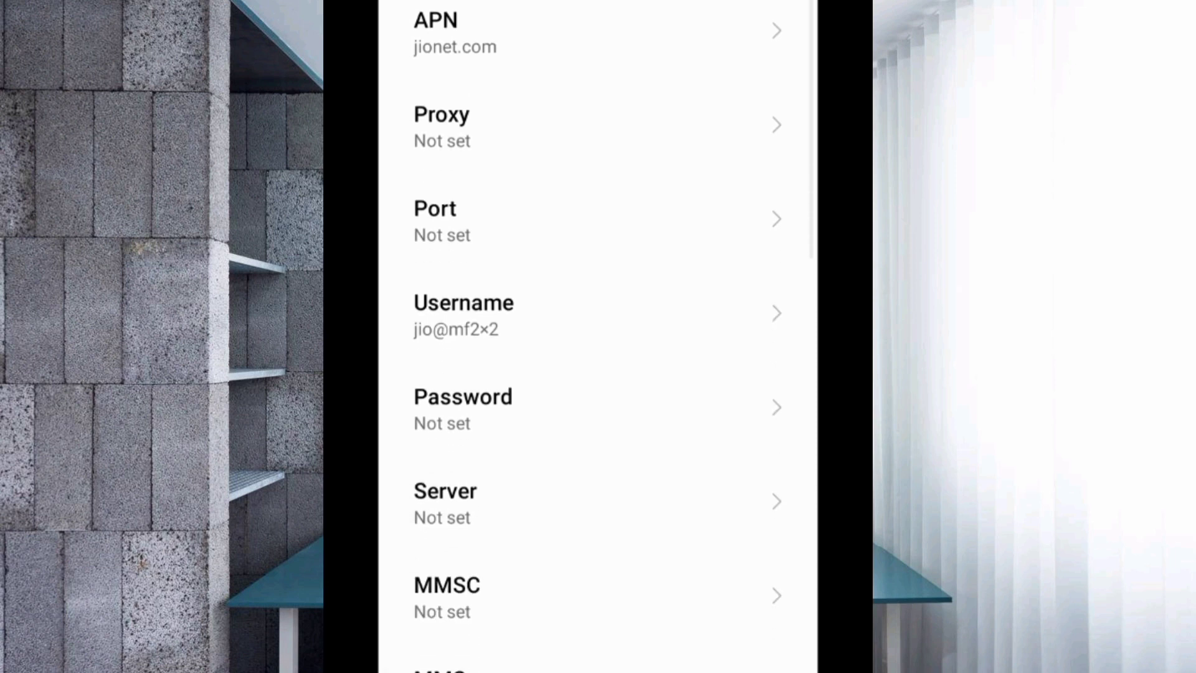
scroll(598, 336, "down", 2)
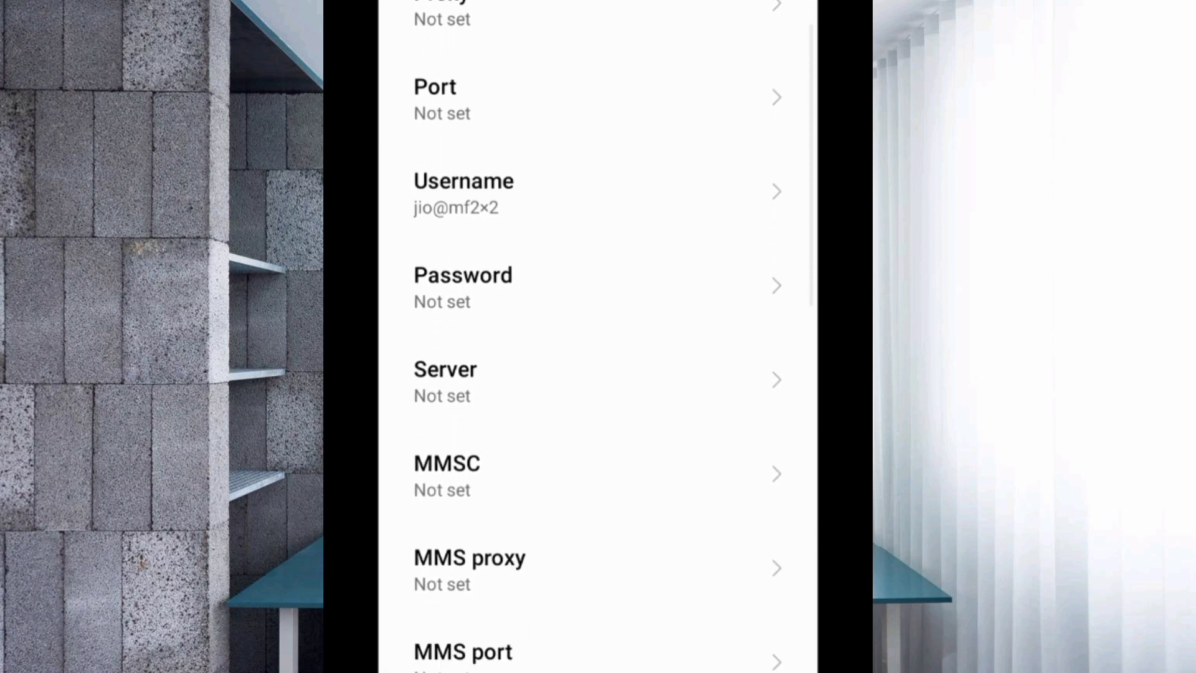
scroll(598, 337, "down", 2)
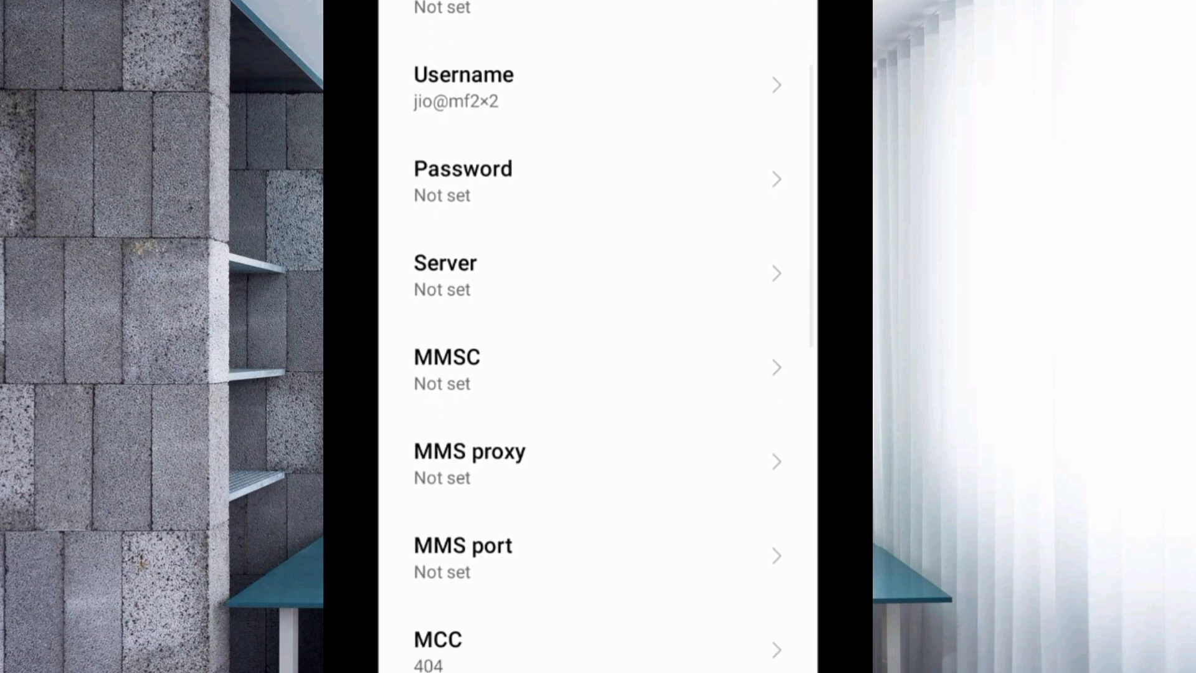
scroll(598, 337, "down", 2)
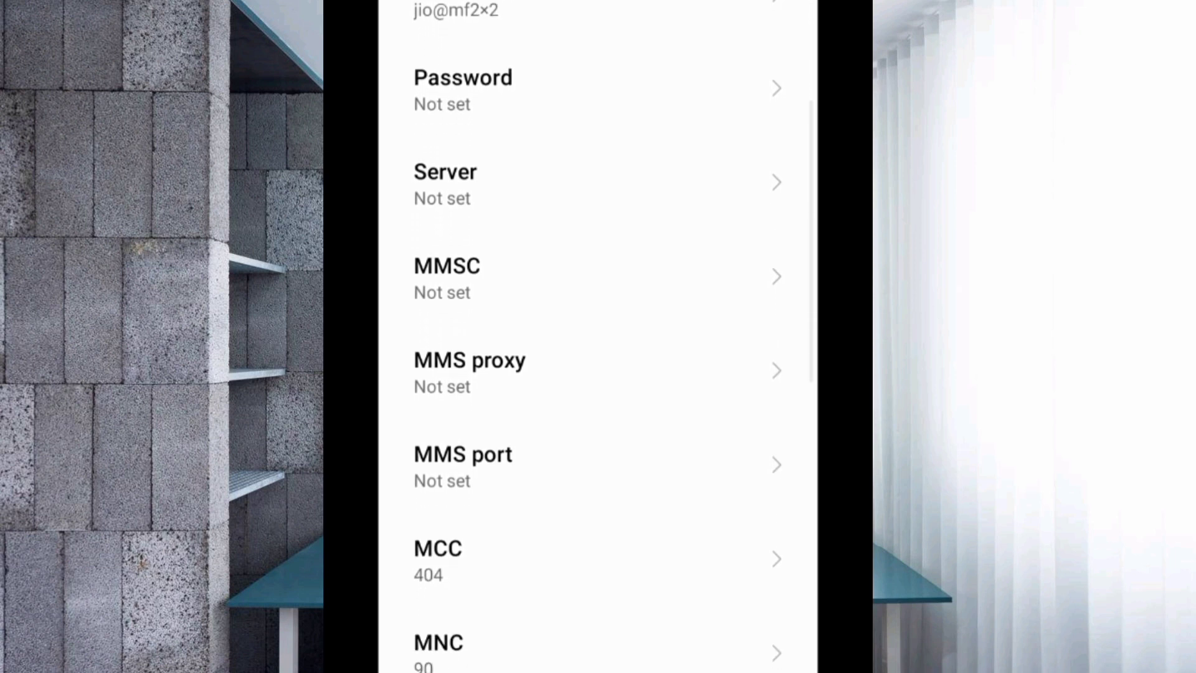
scroll(598, 336, "down", 1)
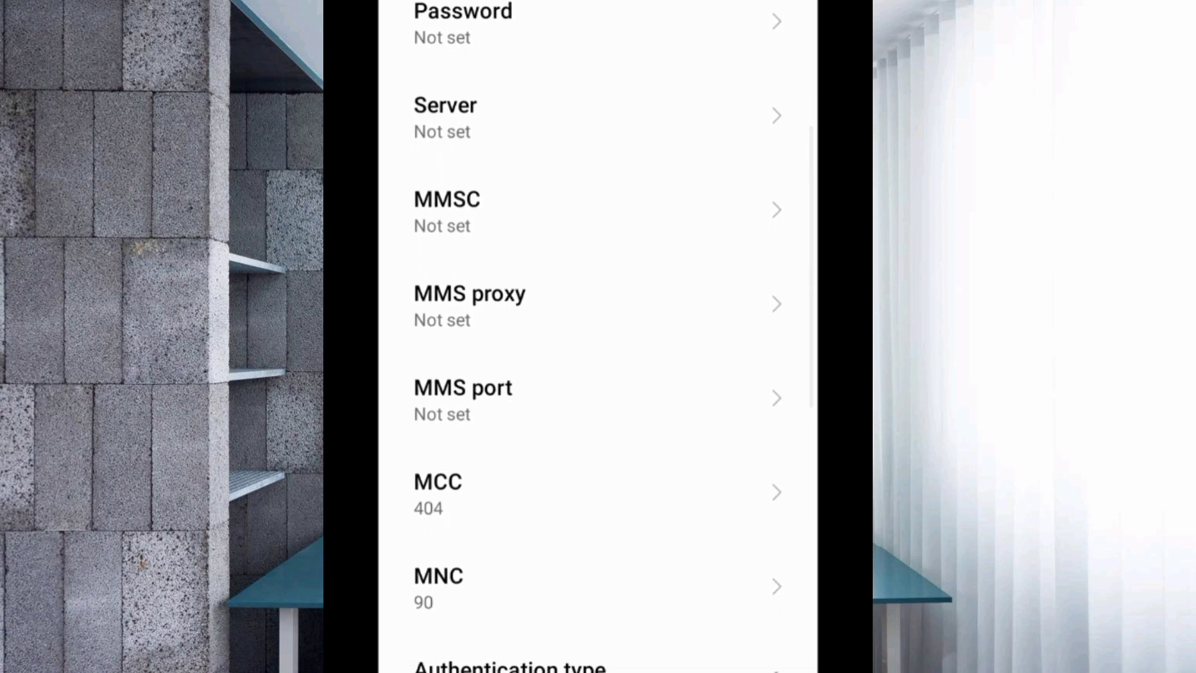
- Enter ns2.mytrafficmanagement.com as the server address and confirm it
left_click(561, 118)
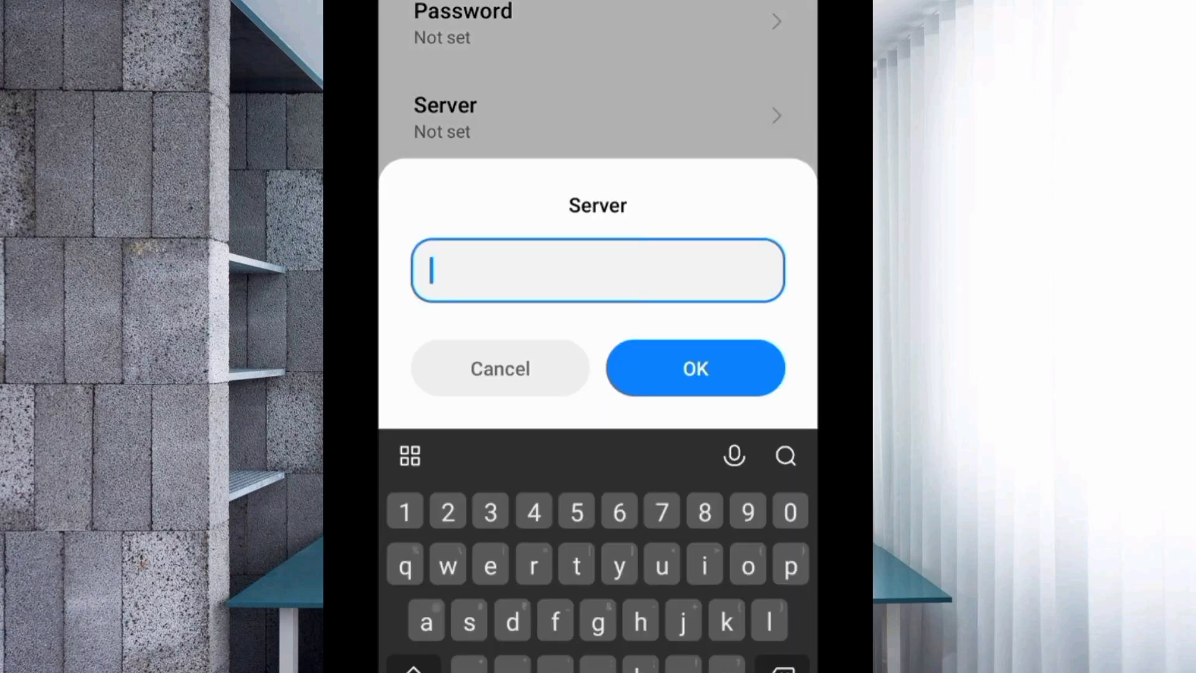
type("ns2.m")
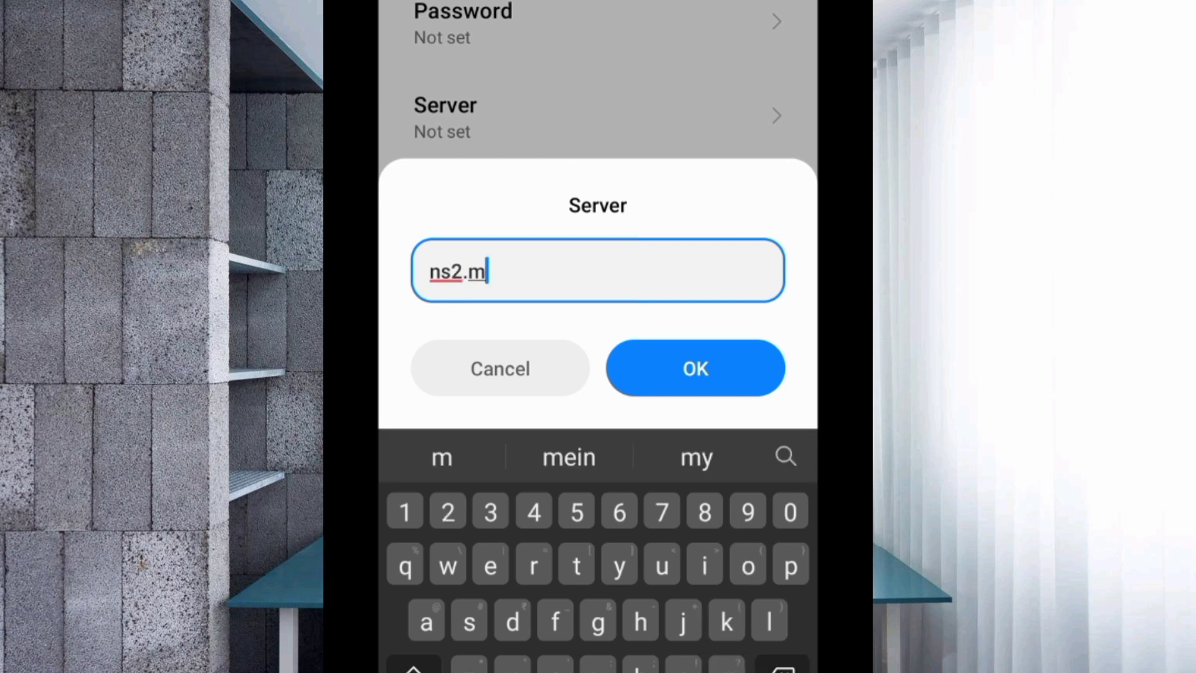
type("ytraff")
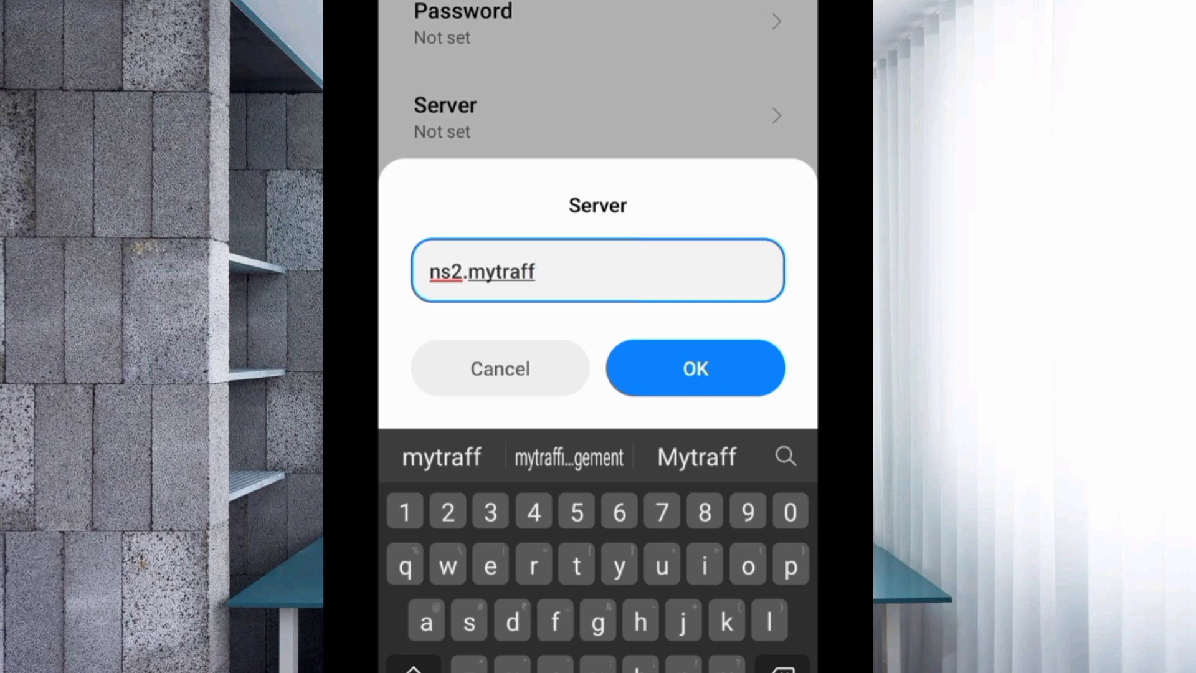
type("ic")
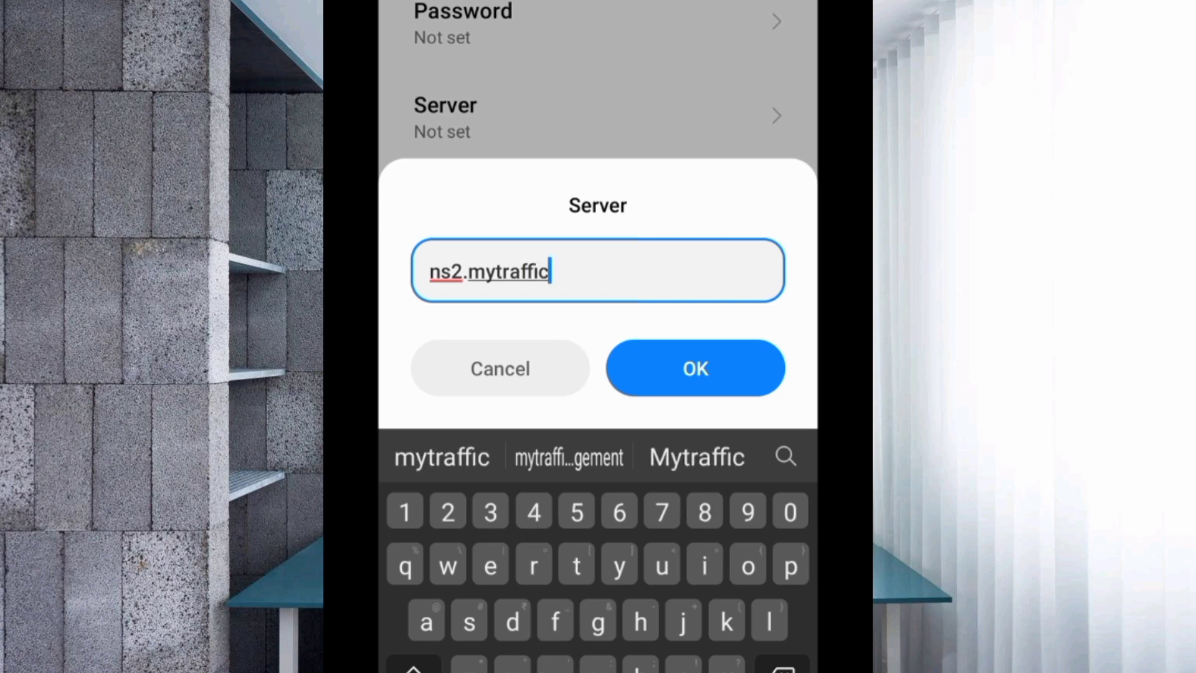
type("manage")
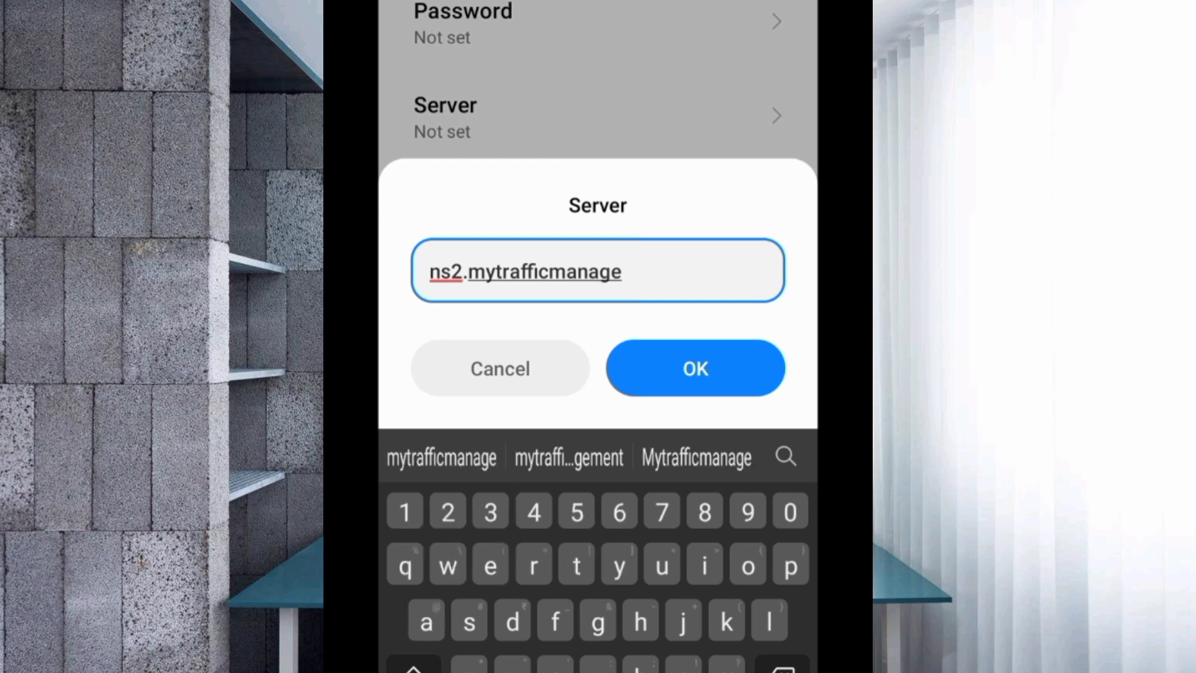
type("n")
key("BackSpace")
type("ment")
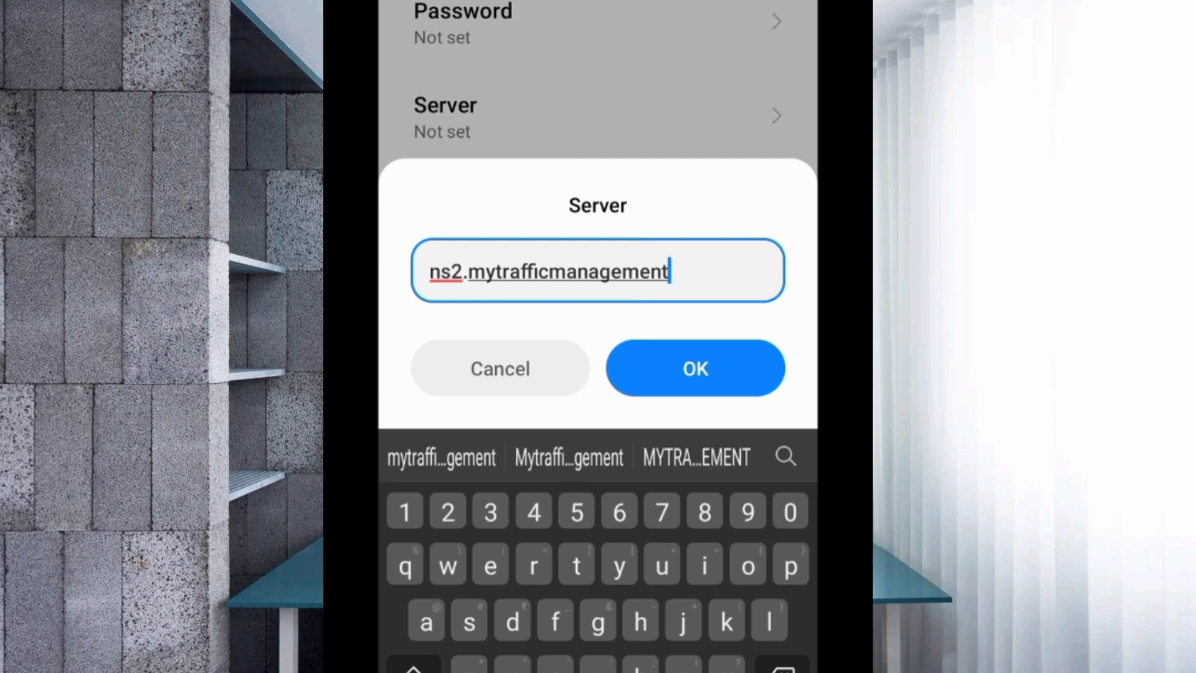
type(".")
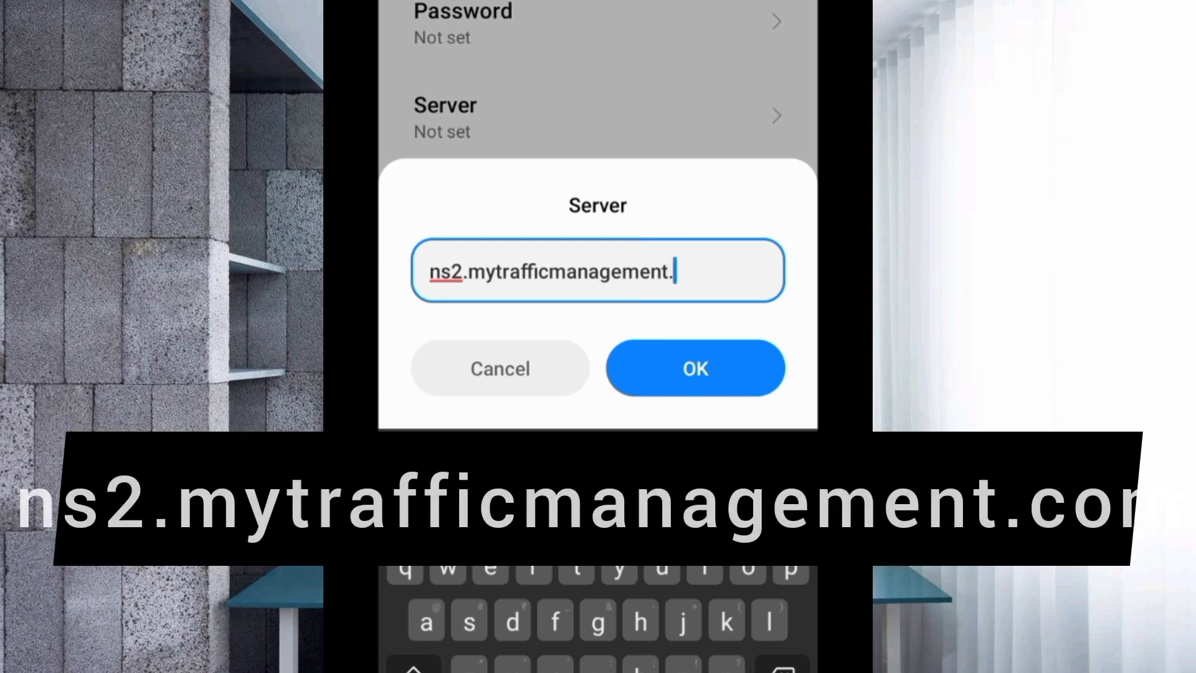
type("com")
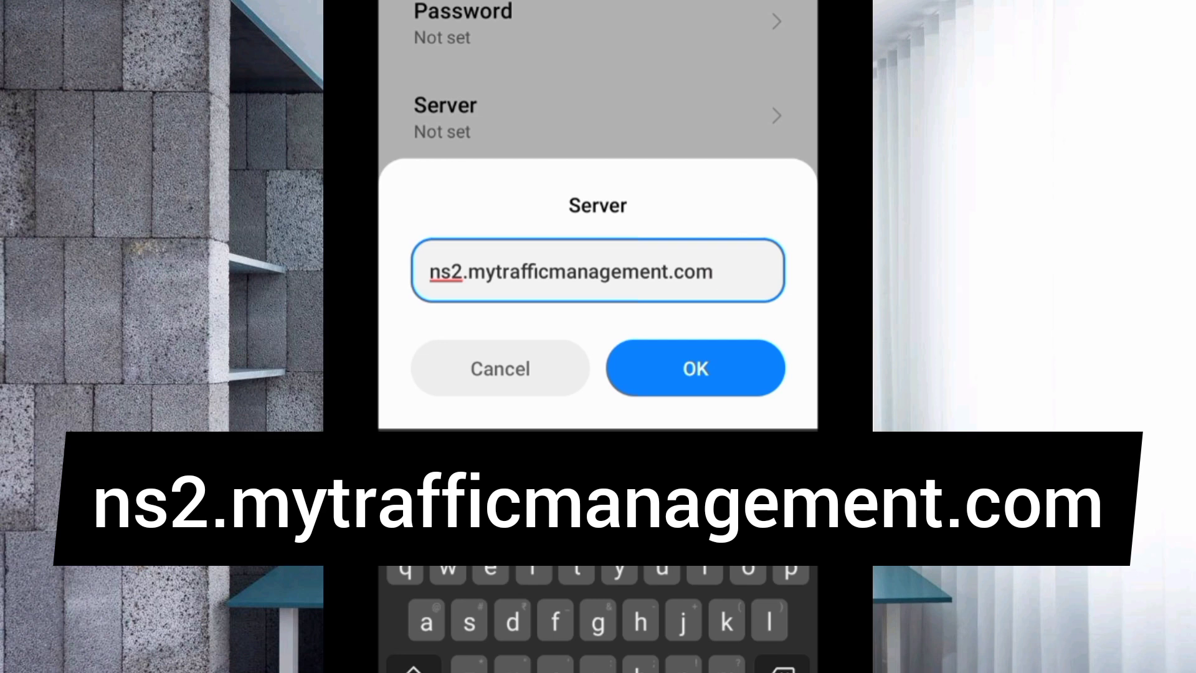
key("Return")
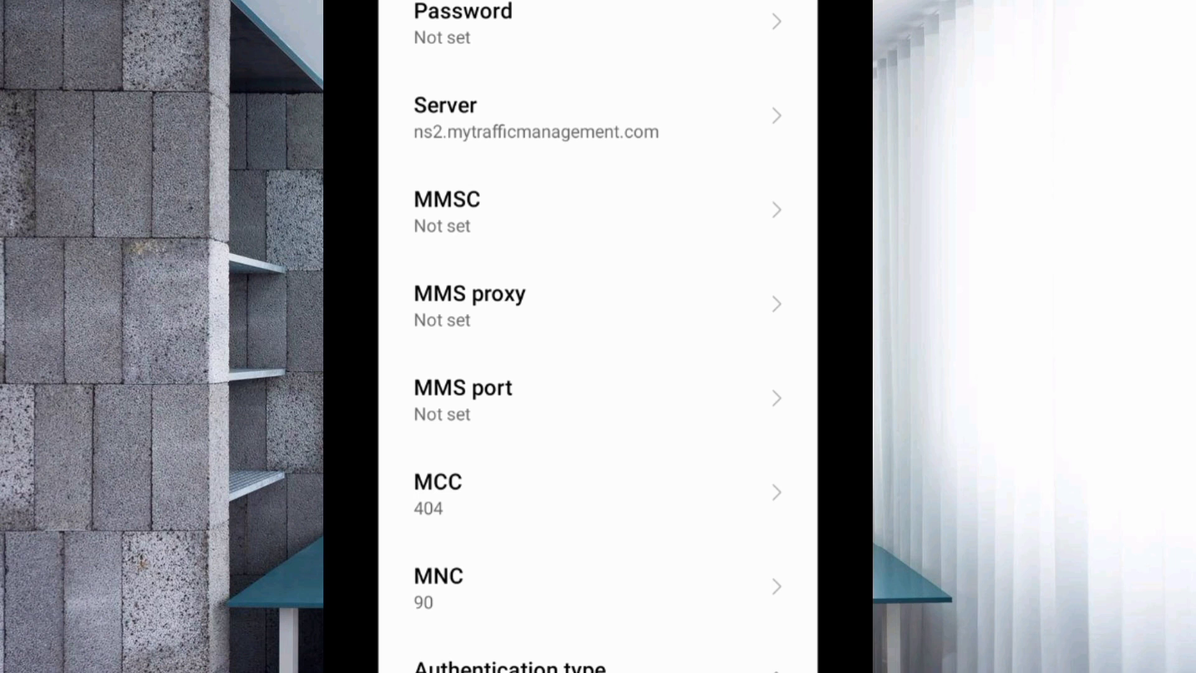
scroll(598, 337, "down", 2)
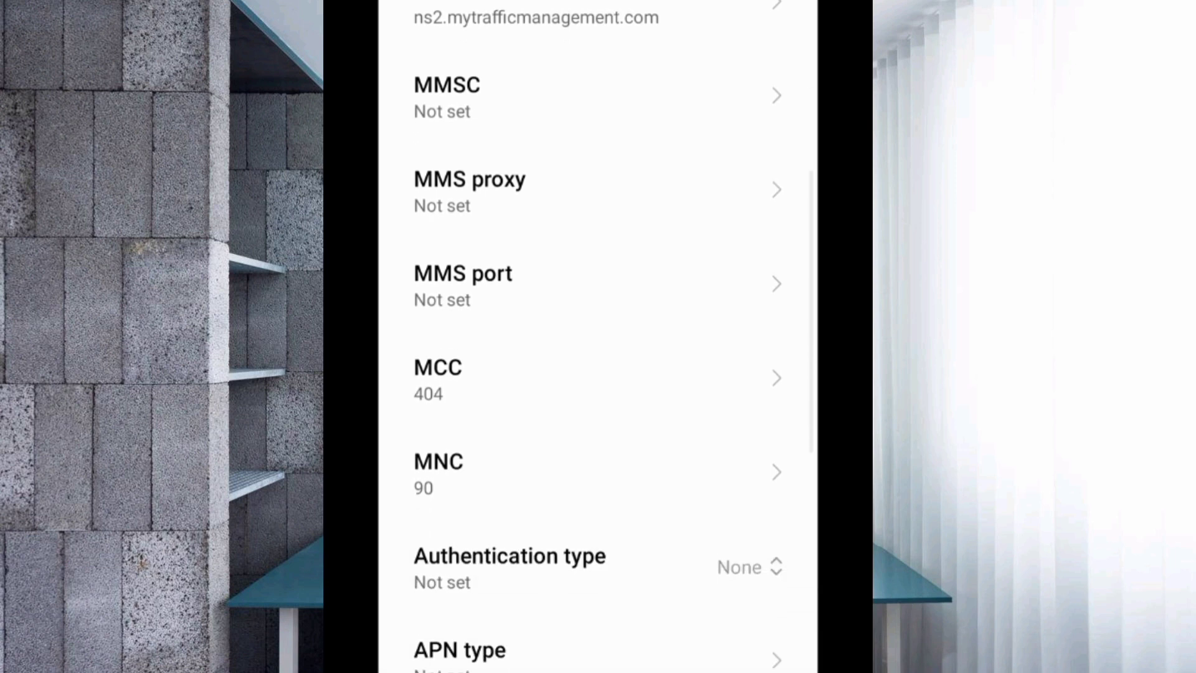
scroll(599, 336, "down", 2)
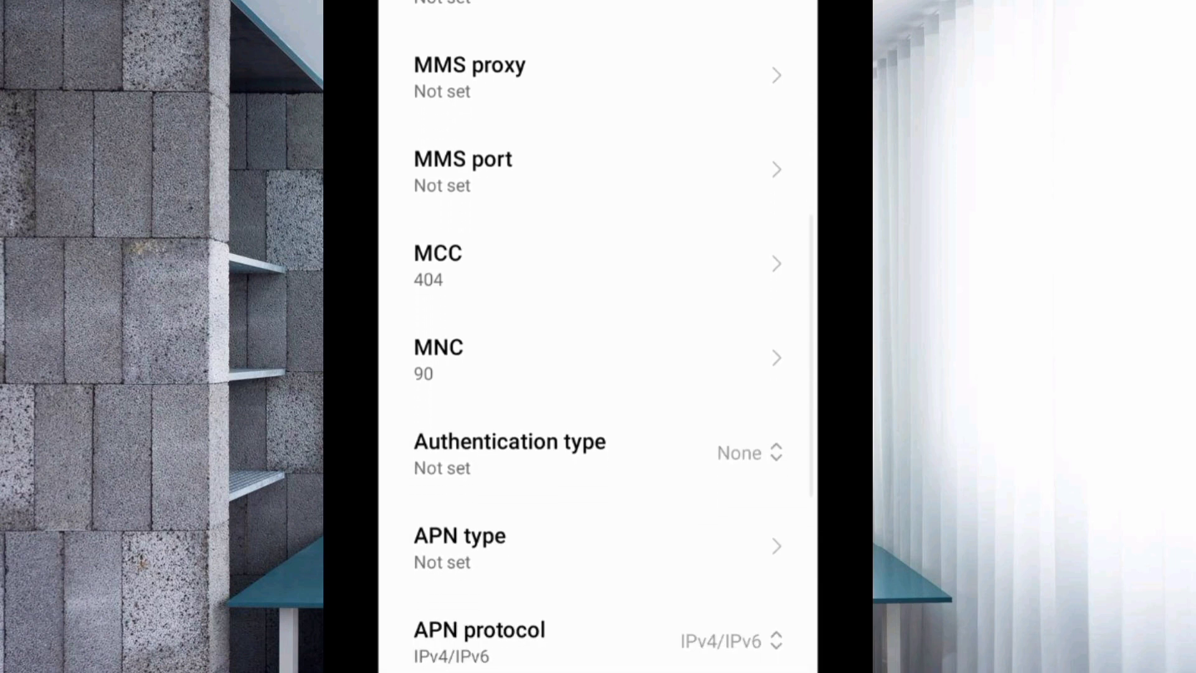
scroll(599, 336, "down", 2)
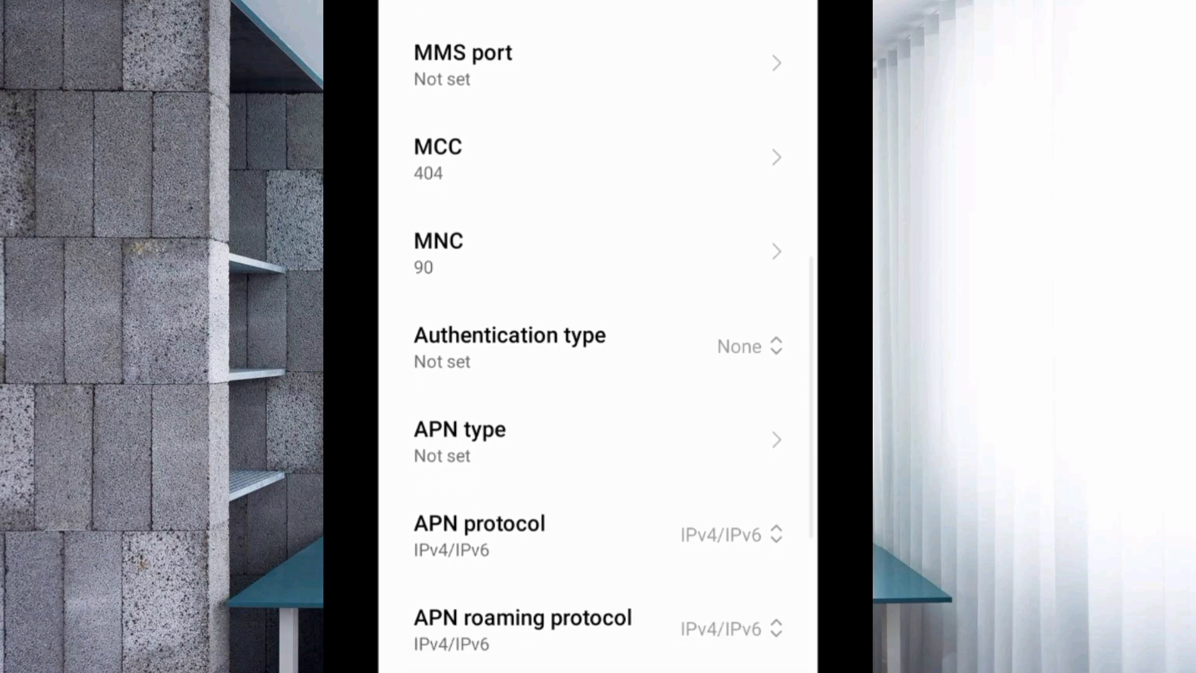
scroll(598, 336, "down", 1)
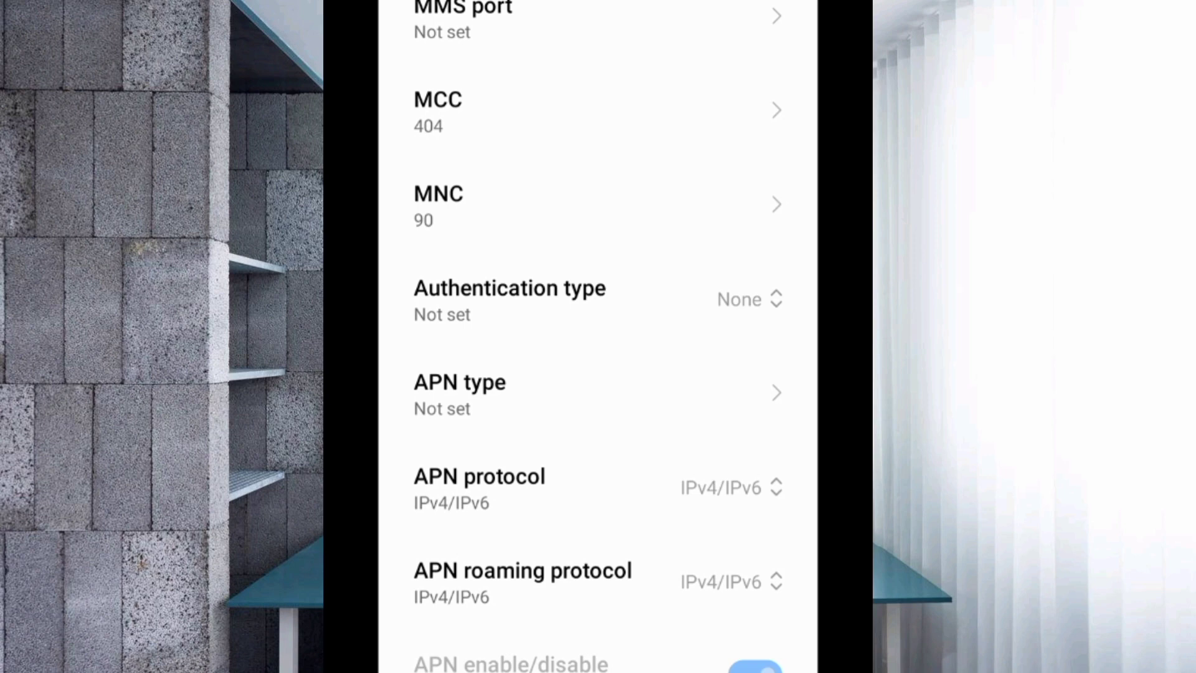
- Pick PAP or CHAP for Authentication type and enter default,supl as APN type
left_click(560, 299)
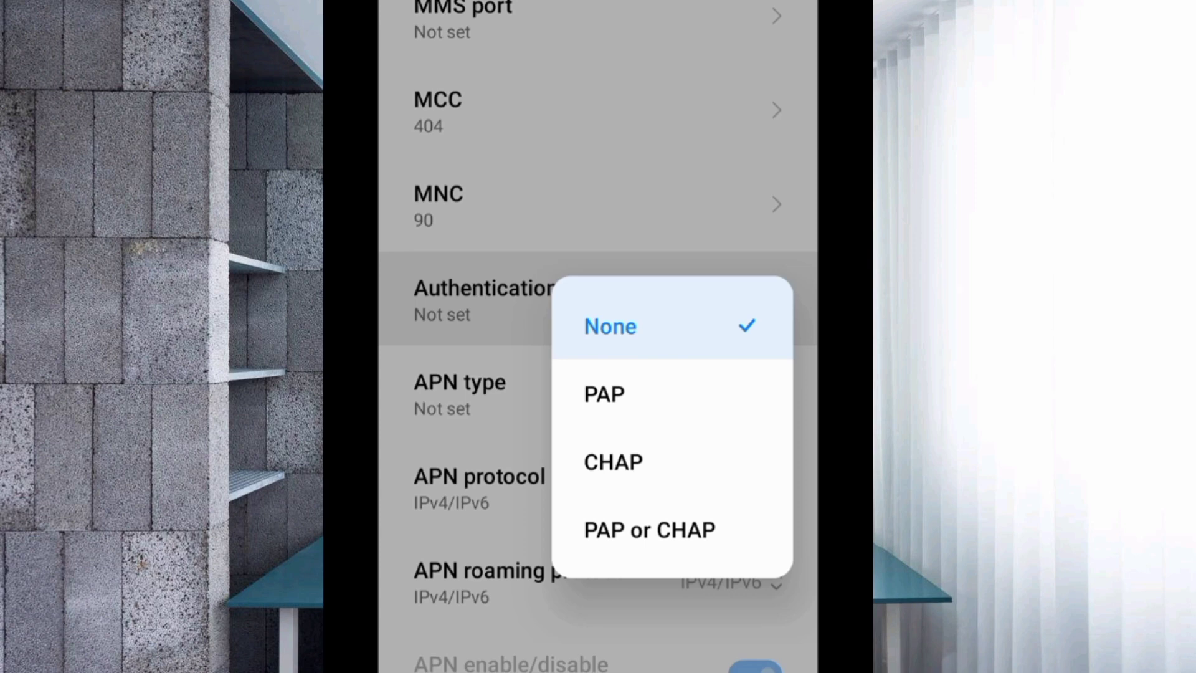
left_click(650, 530)
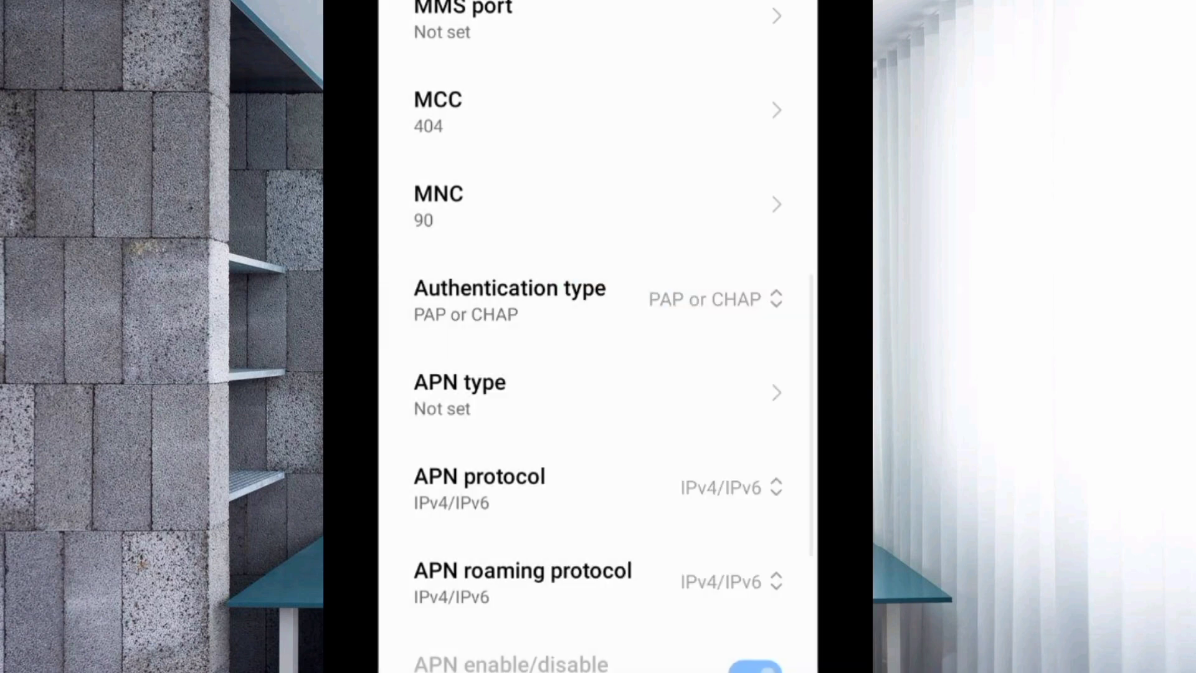
left_click(460, 393)
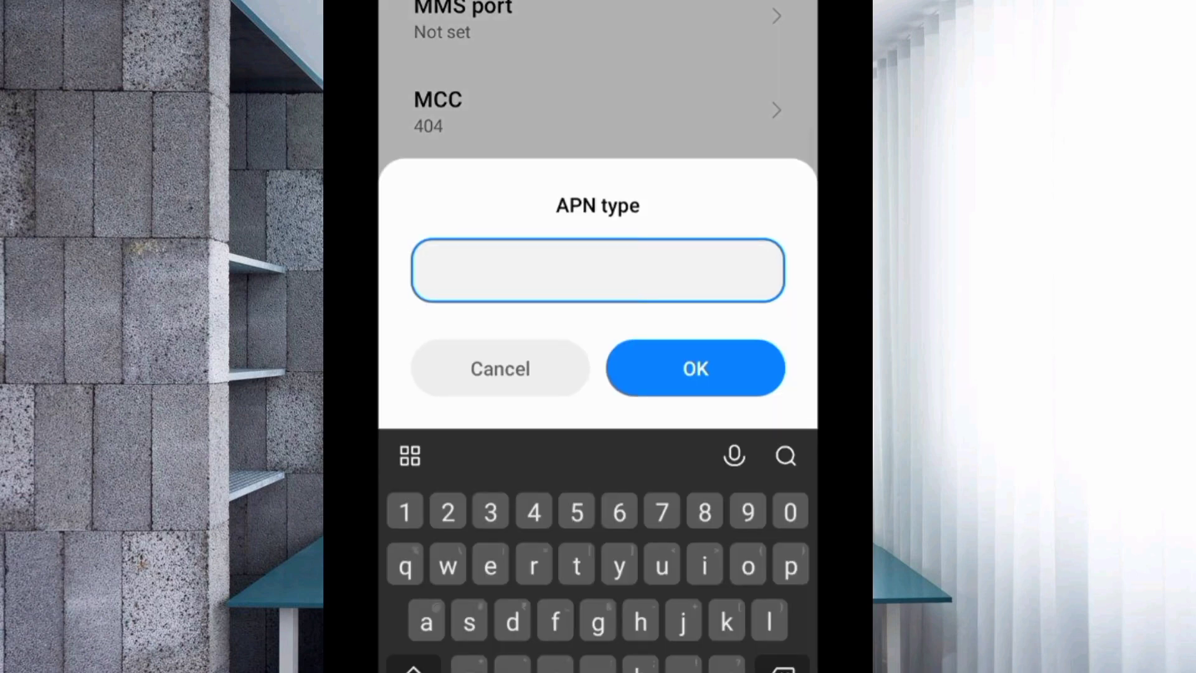
type("default")
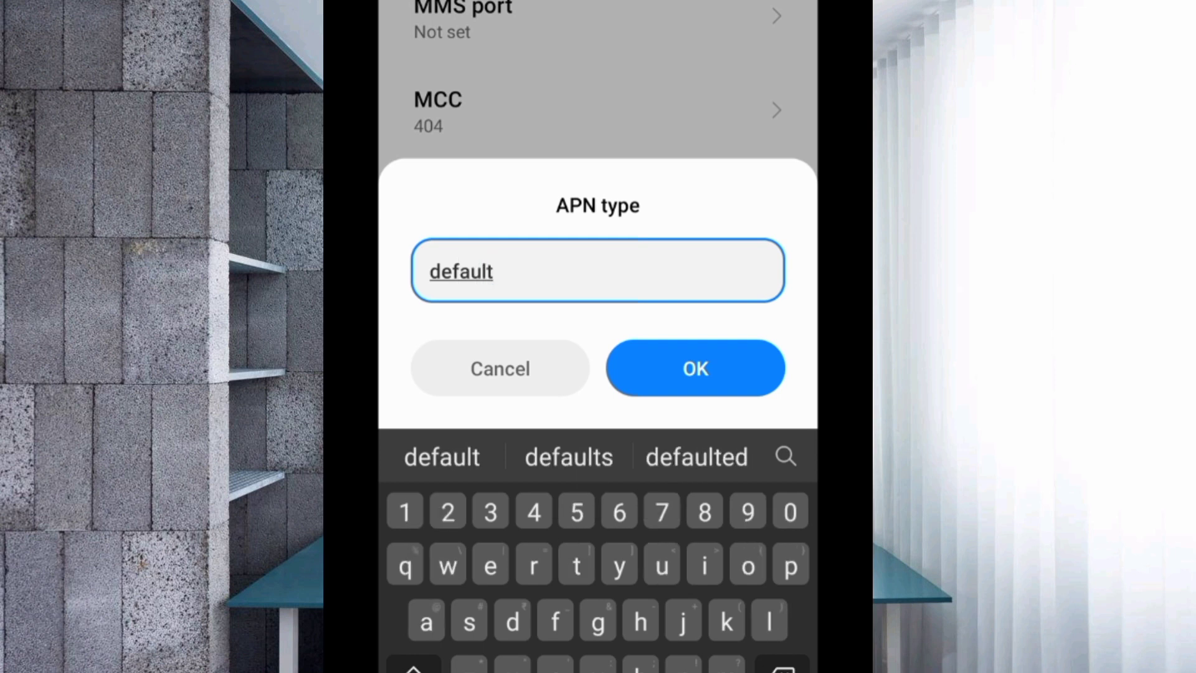
type(",supl")
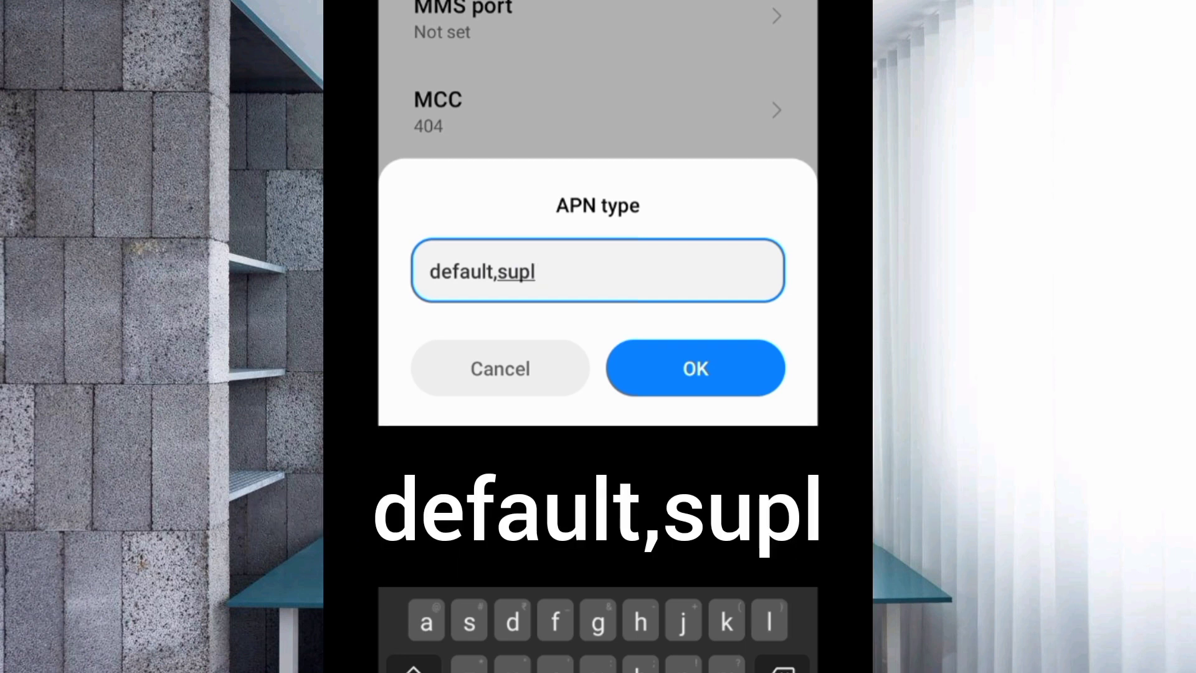
left_click(696, 369)
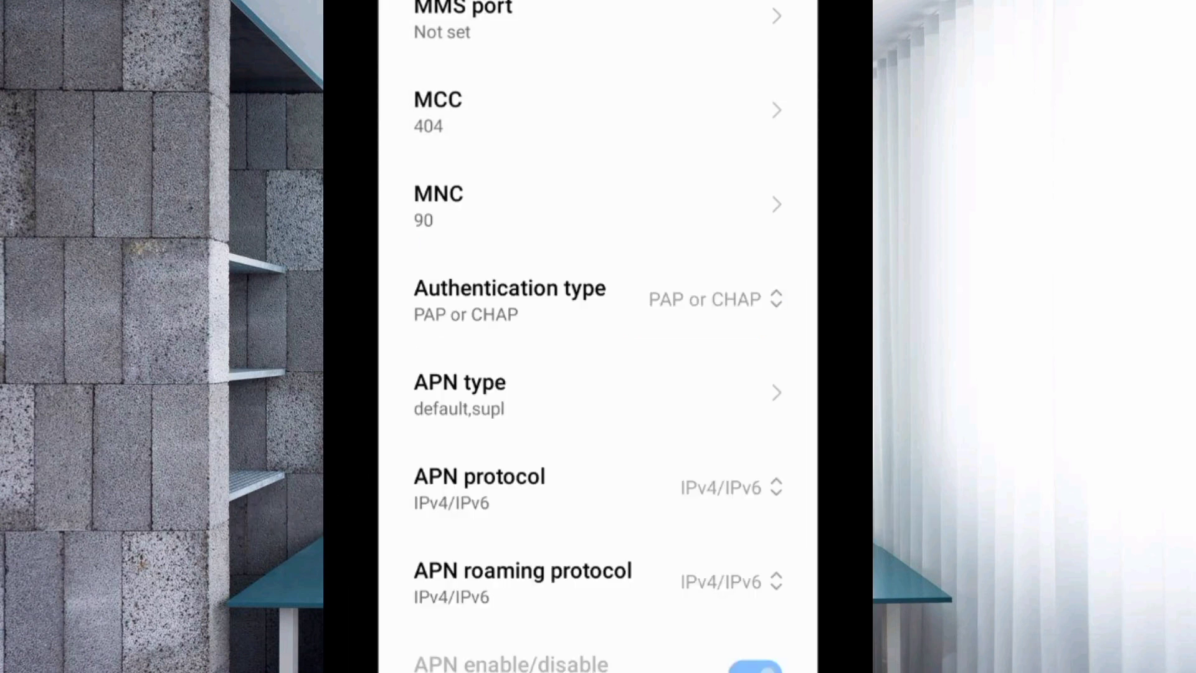
scroll(597, 336, "down", 3)
scroll(597, 337, "down", 2)
scroll(597, 336, "down", 1)
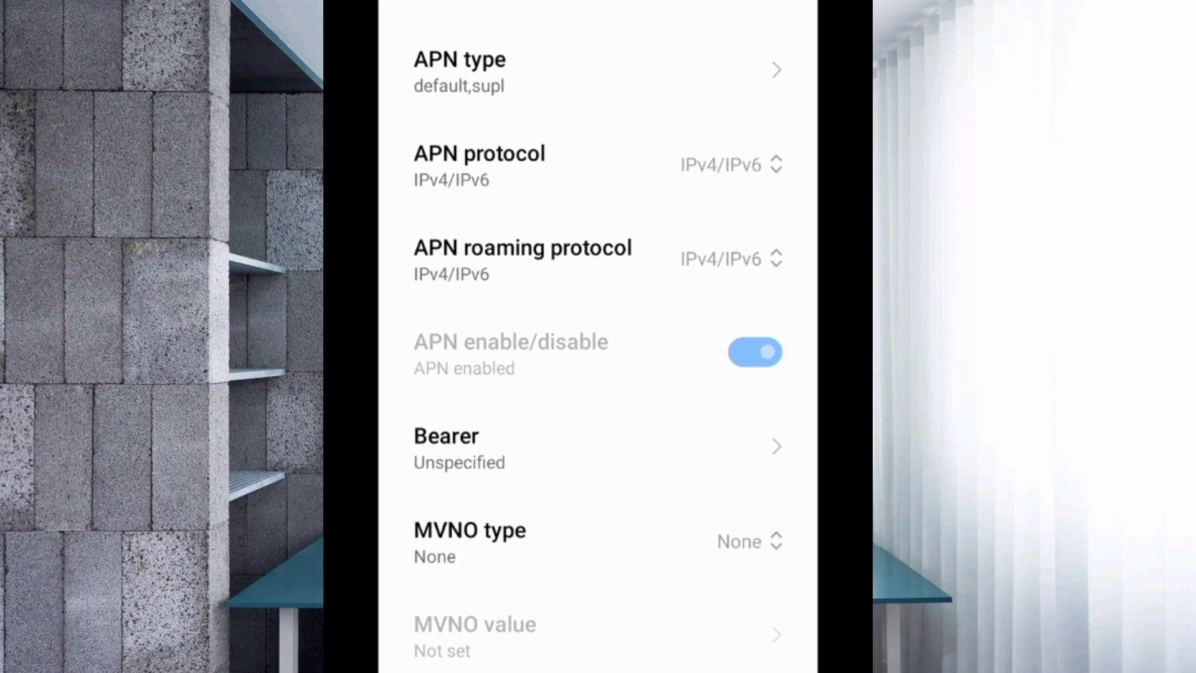
left_click(596, 164)
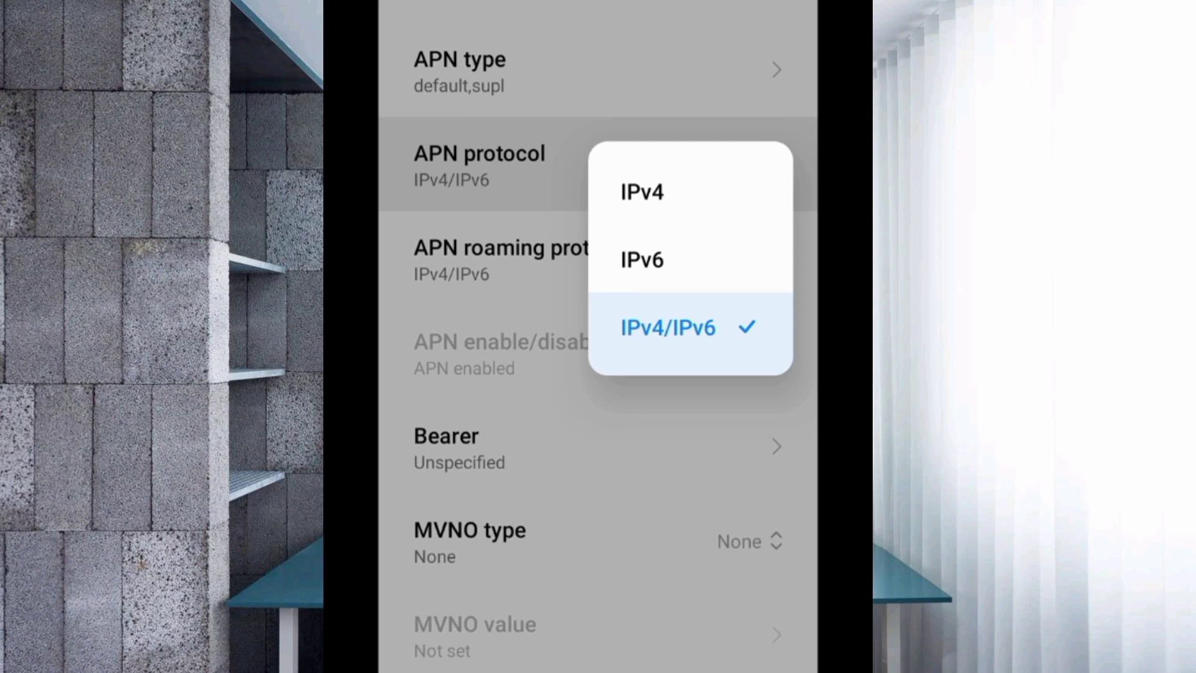
left_click(668, 327)
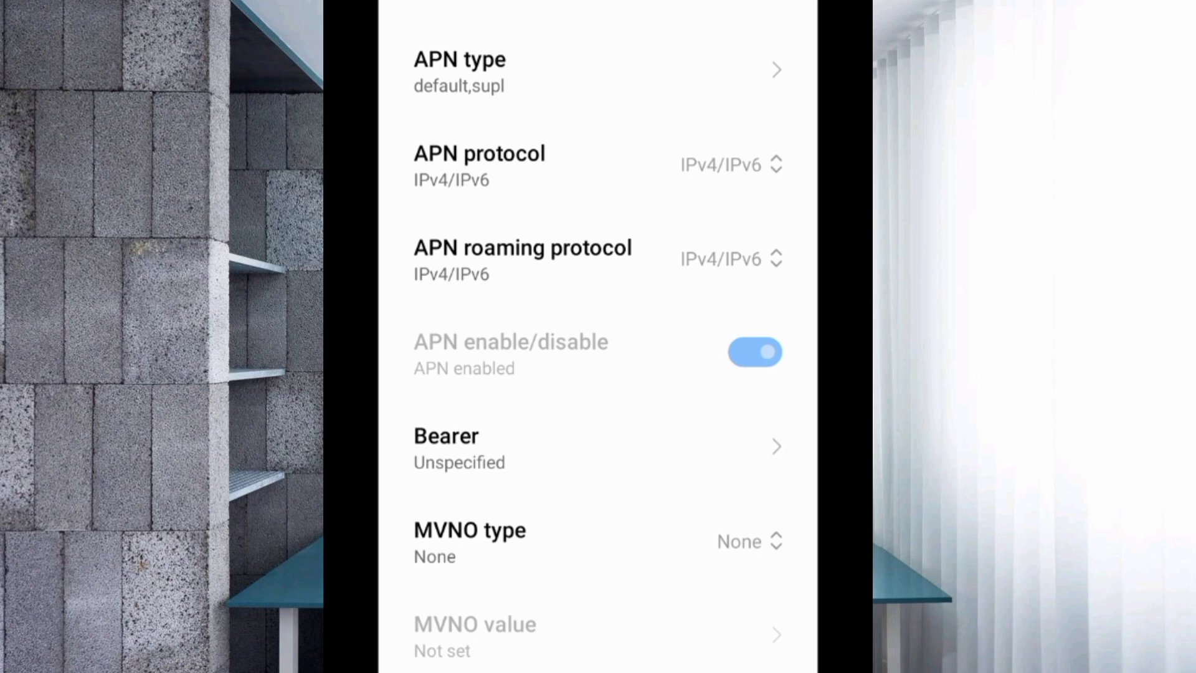
left_click(723, 259)
left_click(579, 446)
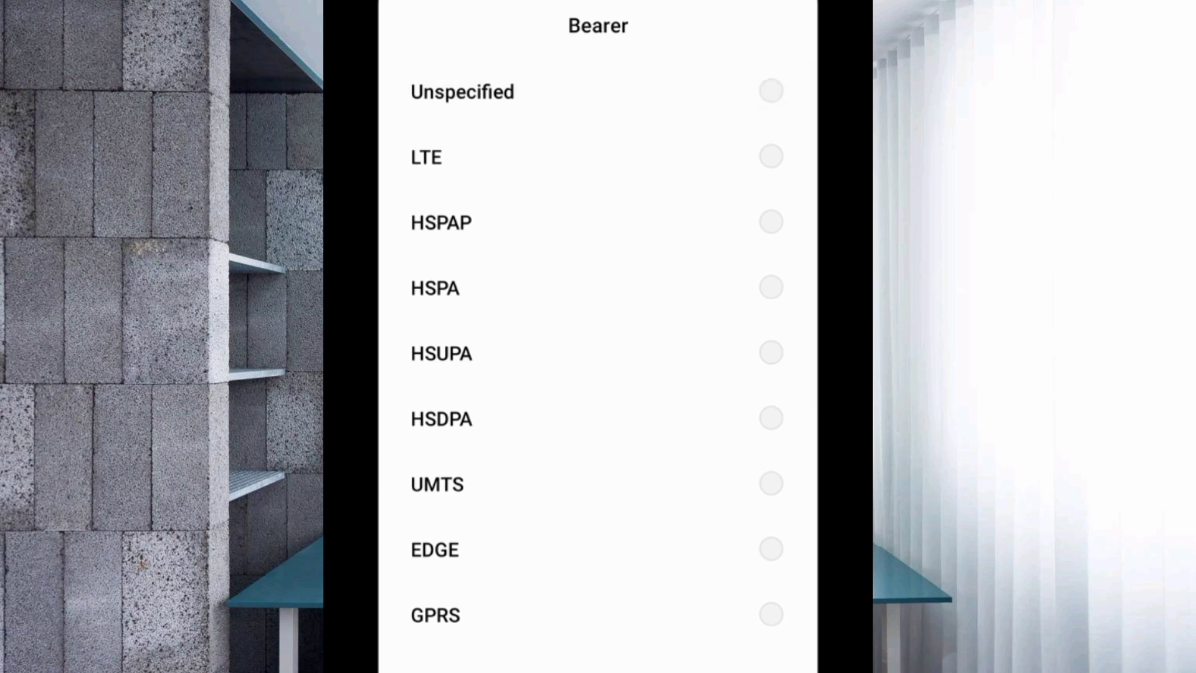
- Tick bearers LTE, HSPAP, HSPA, HSUPA, HSDPA, UMTS, EDGE and GPRS
left_click(599, 157)
left_click(598, 223)
left_click(598, 288)
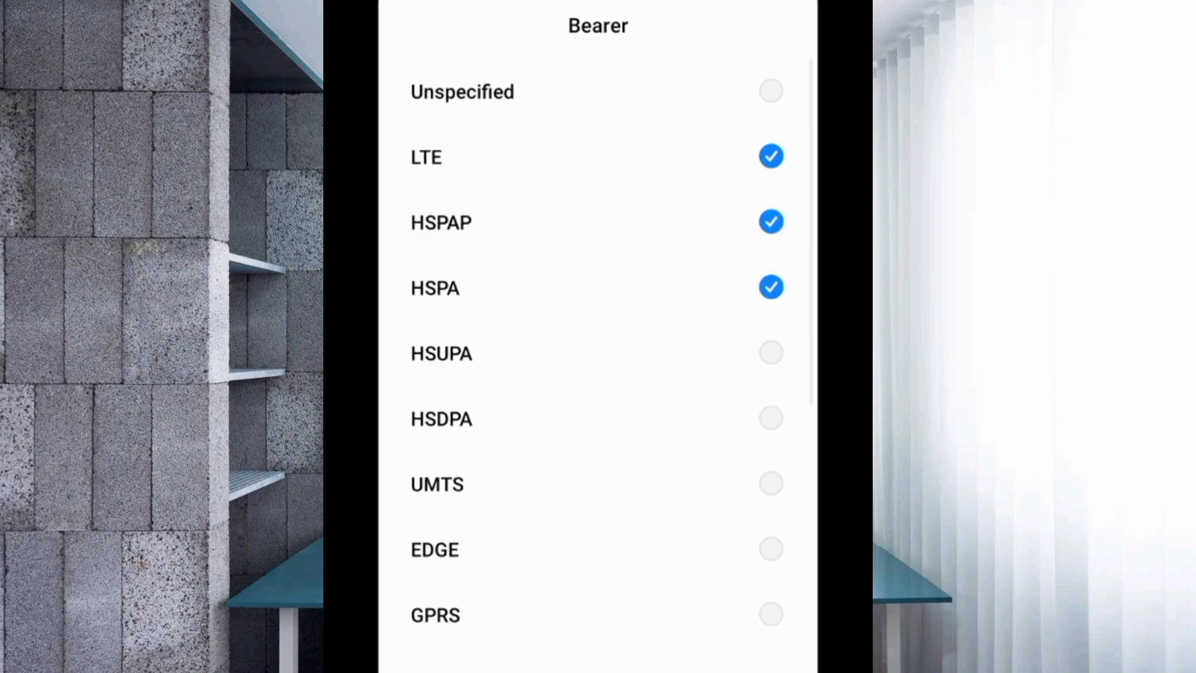
left_click(599, 353)
left_click(598, 419)
left_click(598, 484)
left_click(598, 550)
left_click(598, 615)
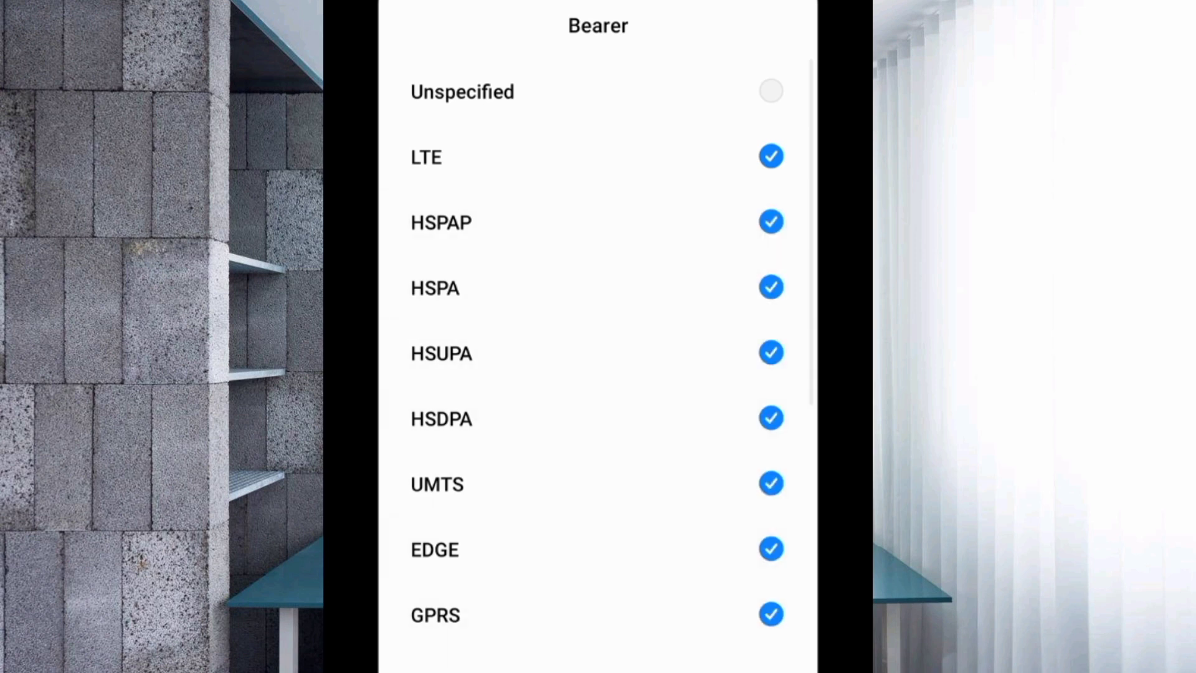
- Also tick eHRPD, EVDO_B, EVDO_A, EVDO_0, 1xRTT, IS95B and IS95A, and confirm the bearers
scroll(599, 349, "down", 6)
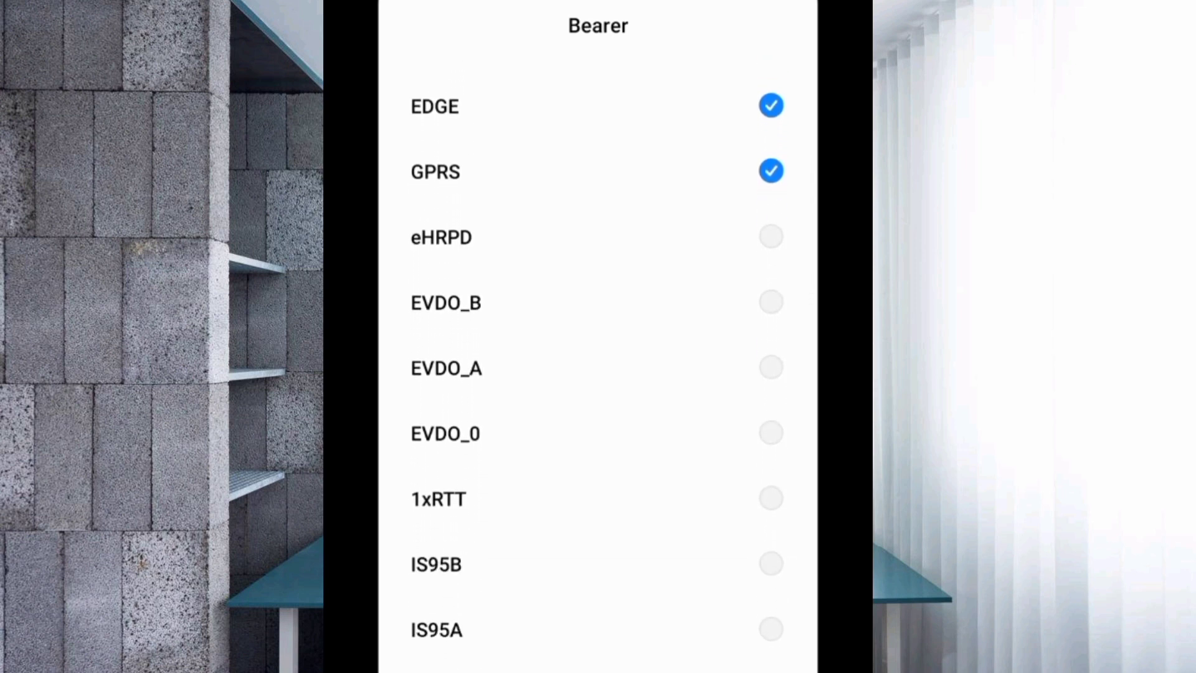
left_click(598, 238)
left_click(598, 303)
left_click(598, 368)
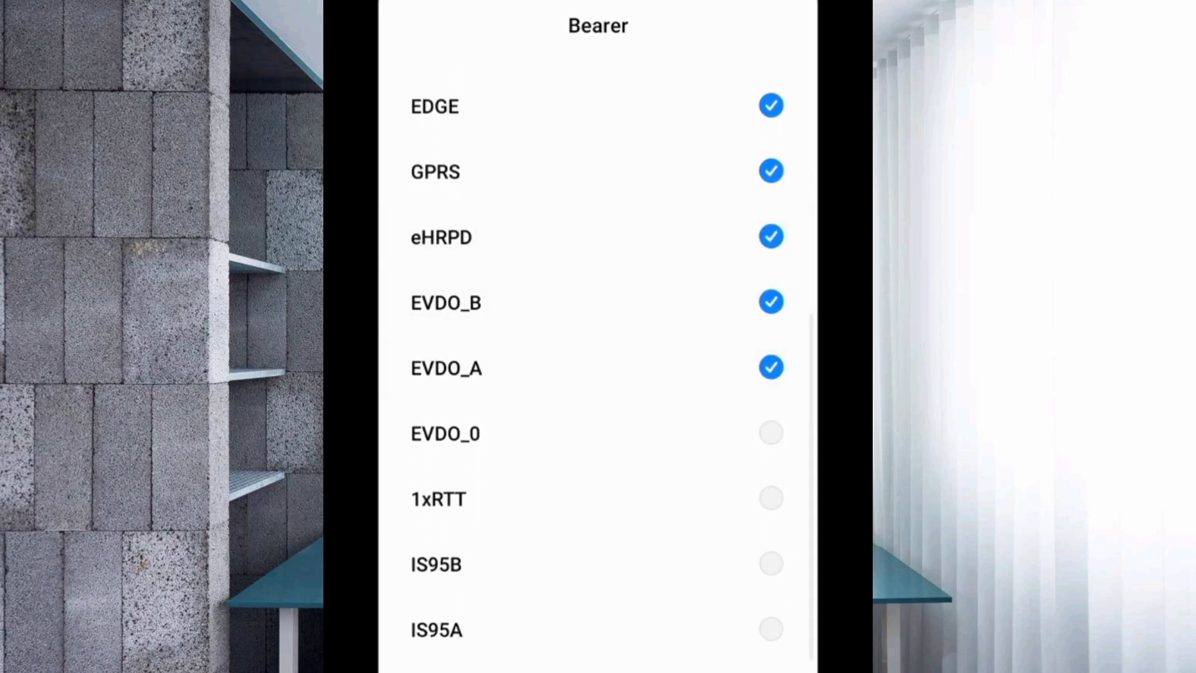
left_click(598, 433)
left_click(598, 499)
left_click(599, 565)
left_click(598, 630)
scroll(599, 349, "down", 2)
scroll(599, 349, "up", 2)
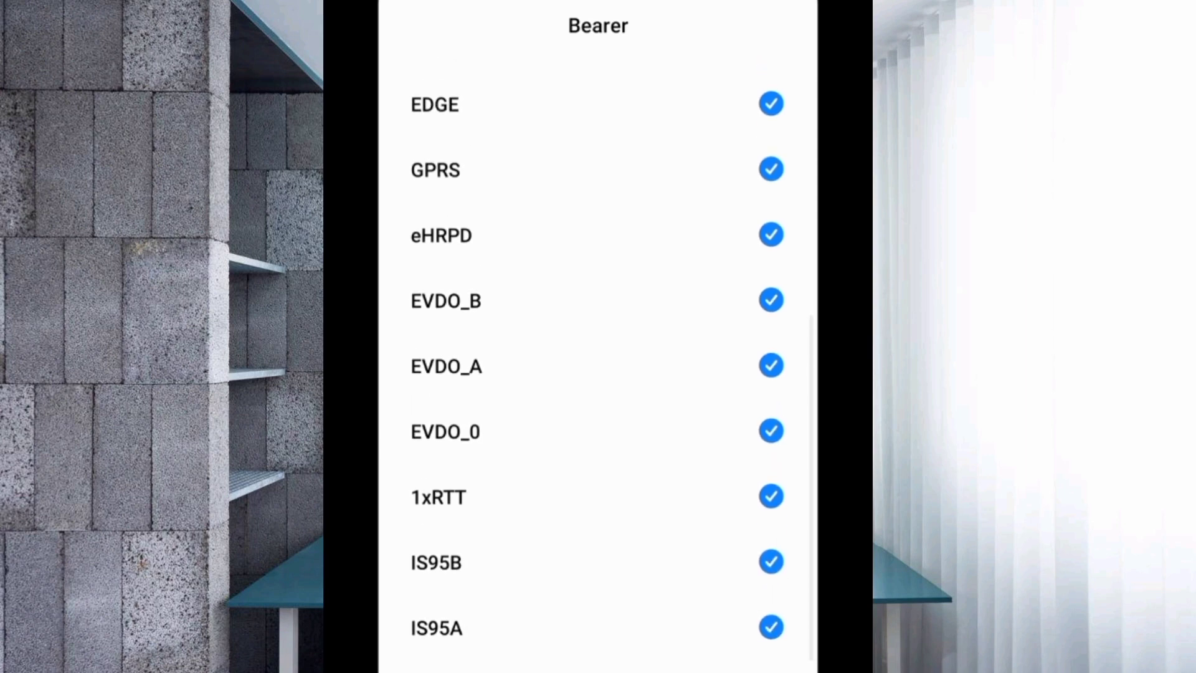
scroll(598, 349, "up", 7)
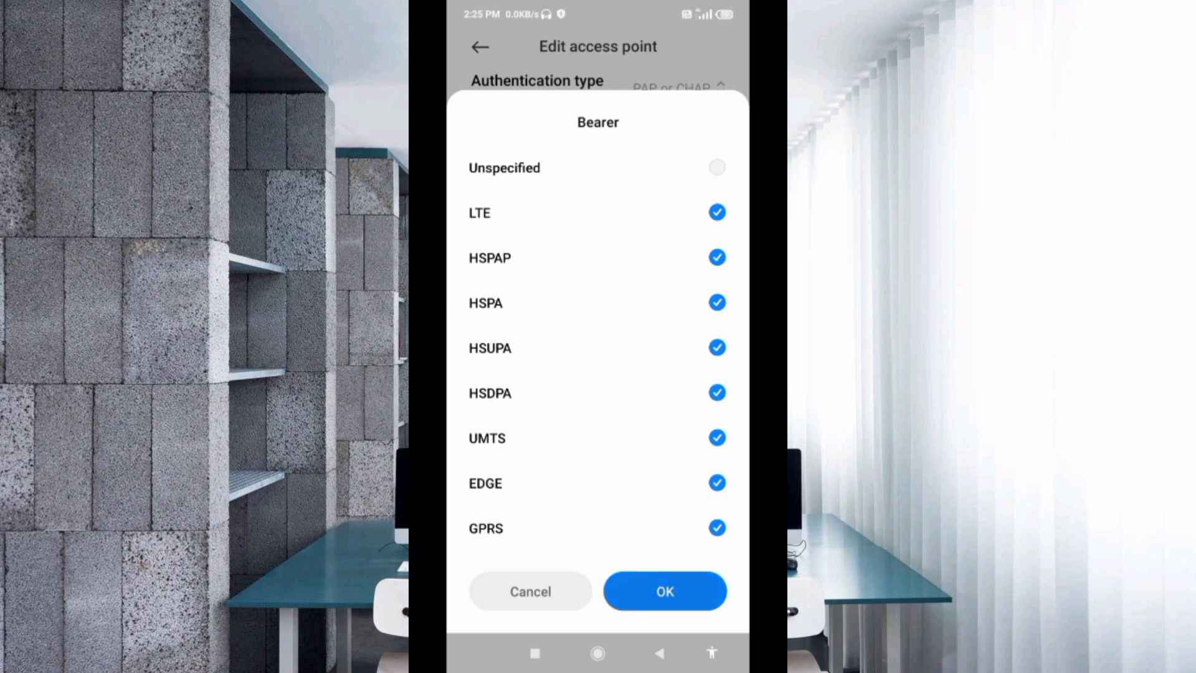
left_click(665, 591)
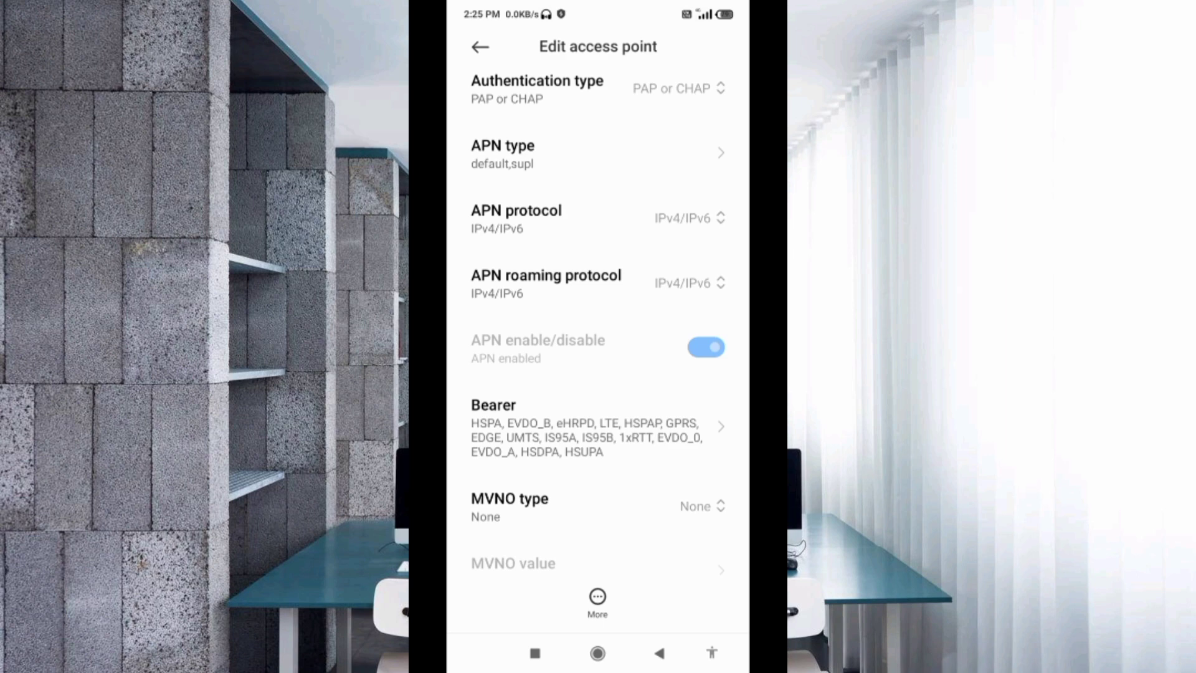
- Add Unspecified to the Bearer selection and confirm it
left_click(561, 430)
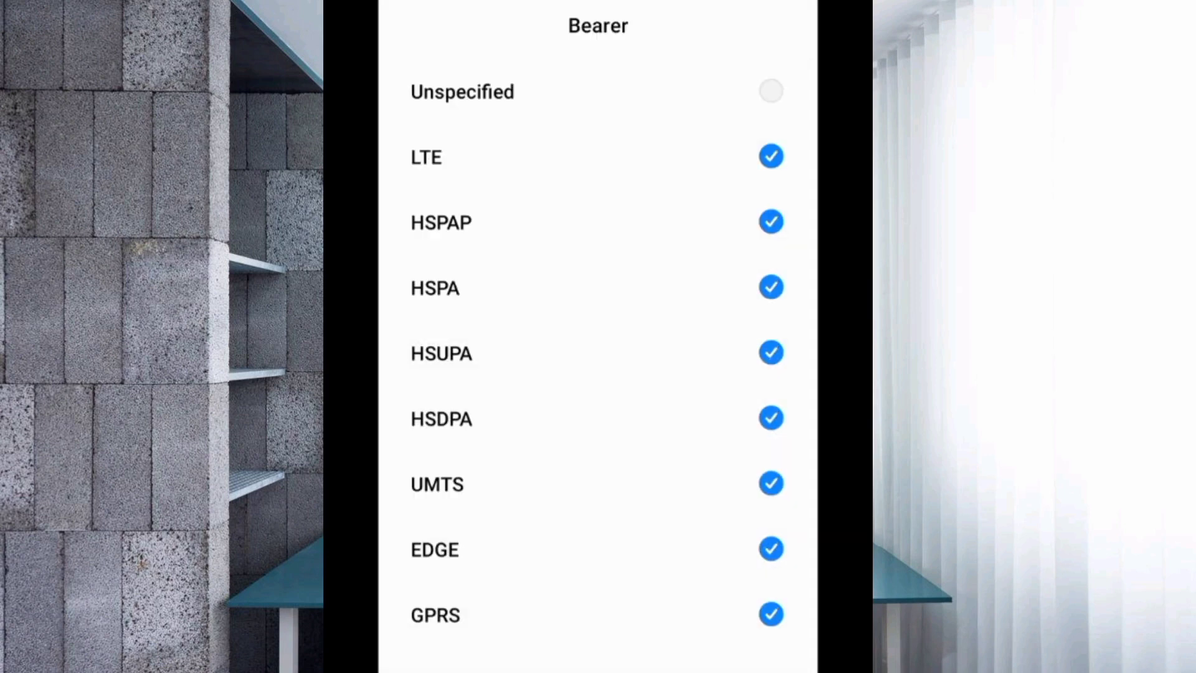
left_click(771, 91)
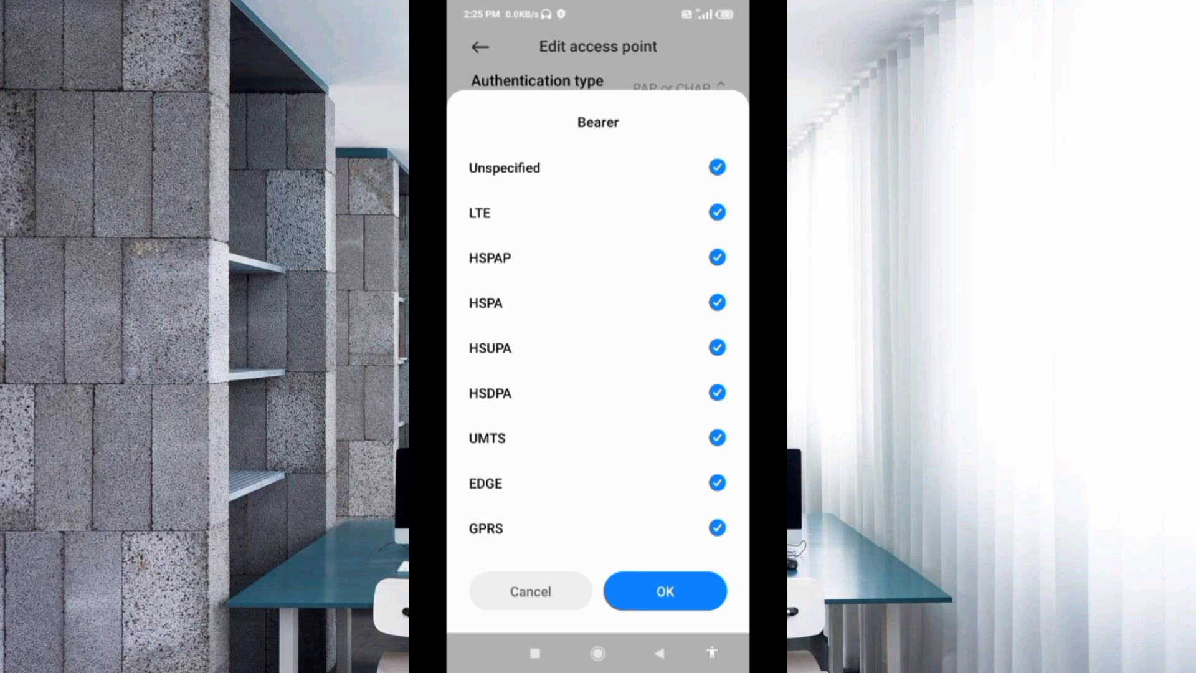
left_click(665, 591)
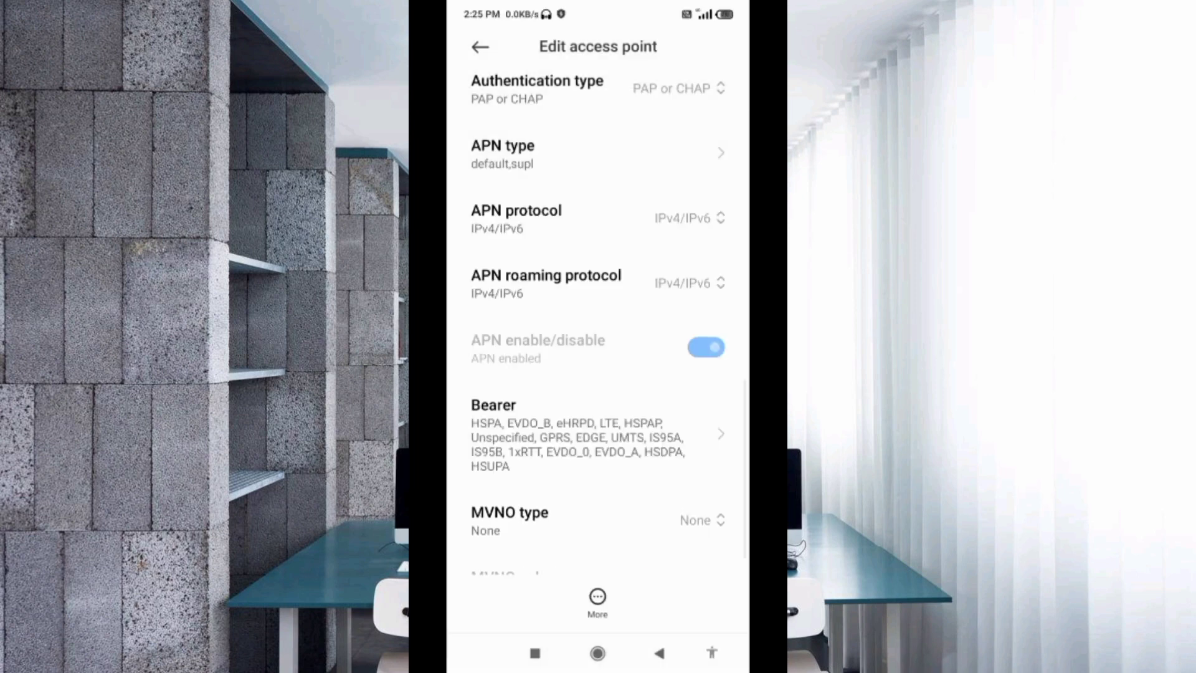
scroll(598, 324, "up", 15)
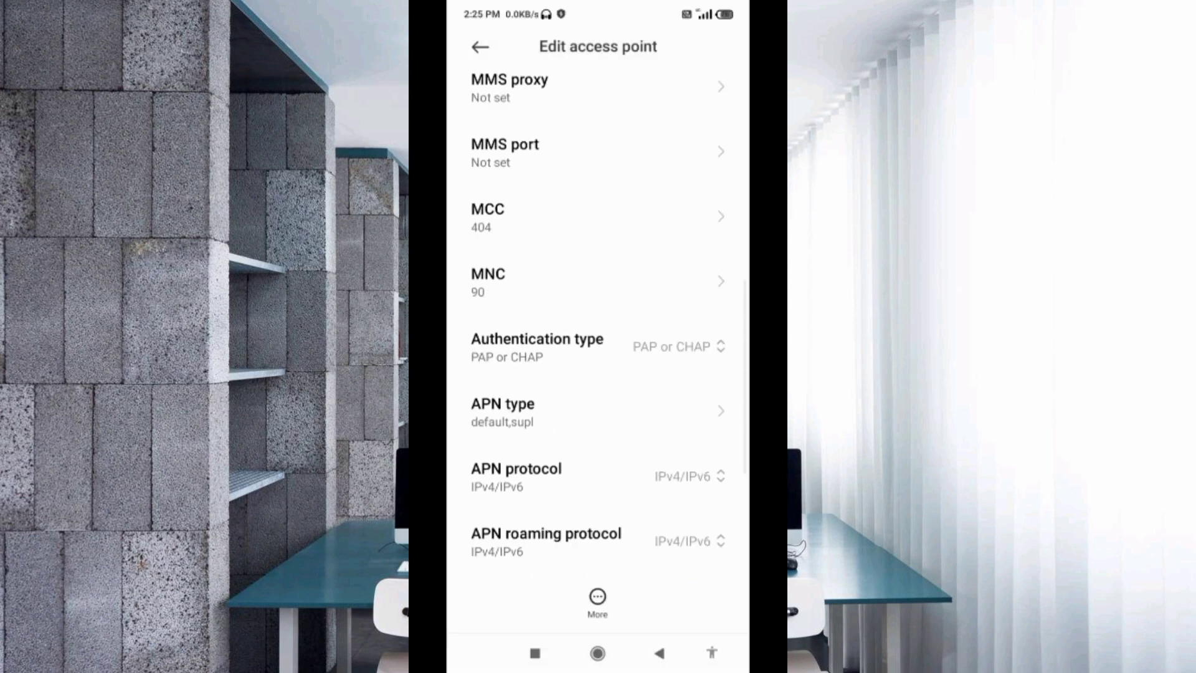
- Save Jio Net MF2 through More > Save and select it in the APNs list
left_click(598, 602)
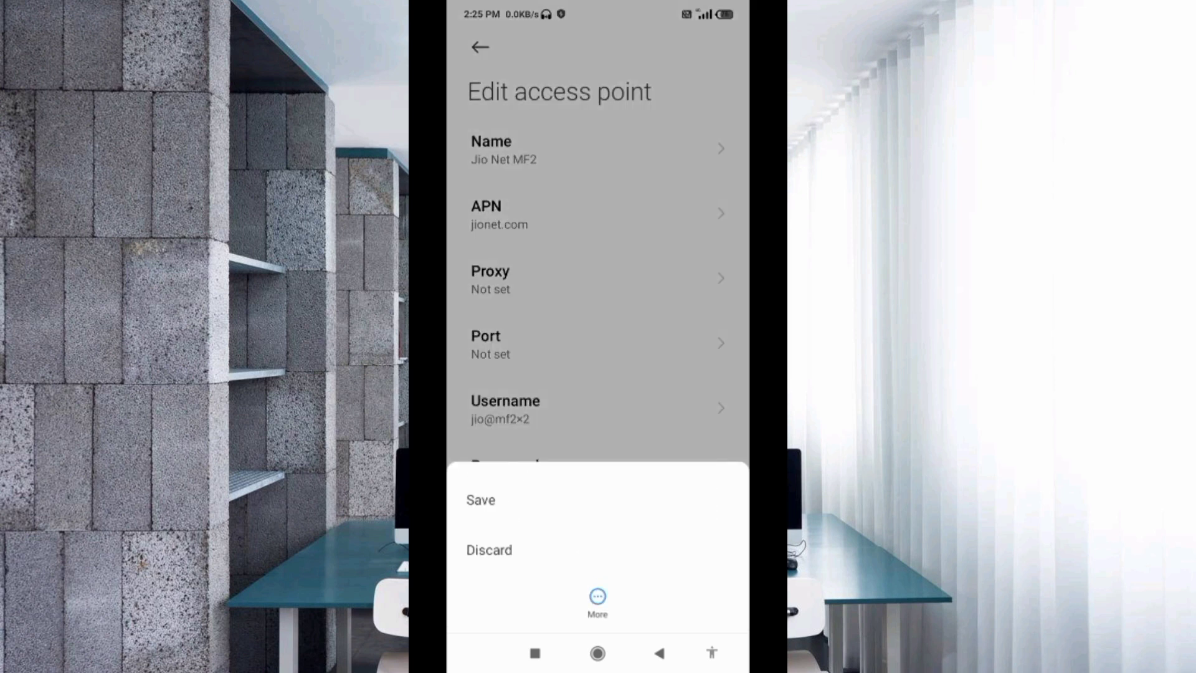
left_click(481, 500)
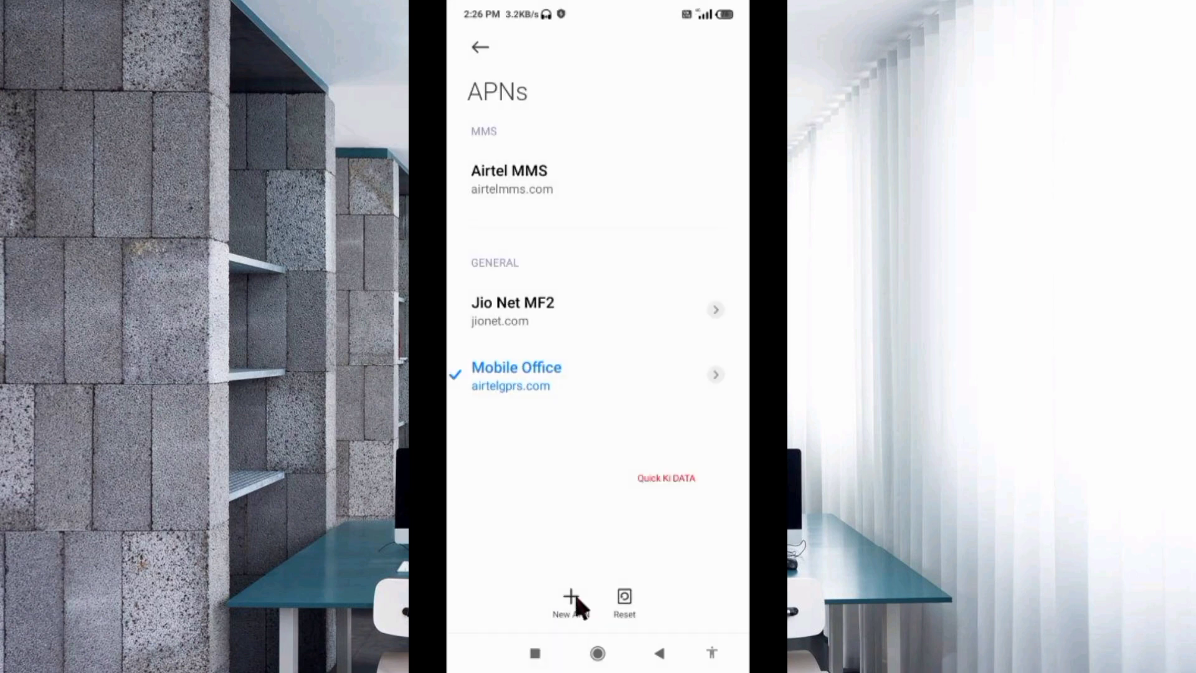
left_click(520, 337)
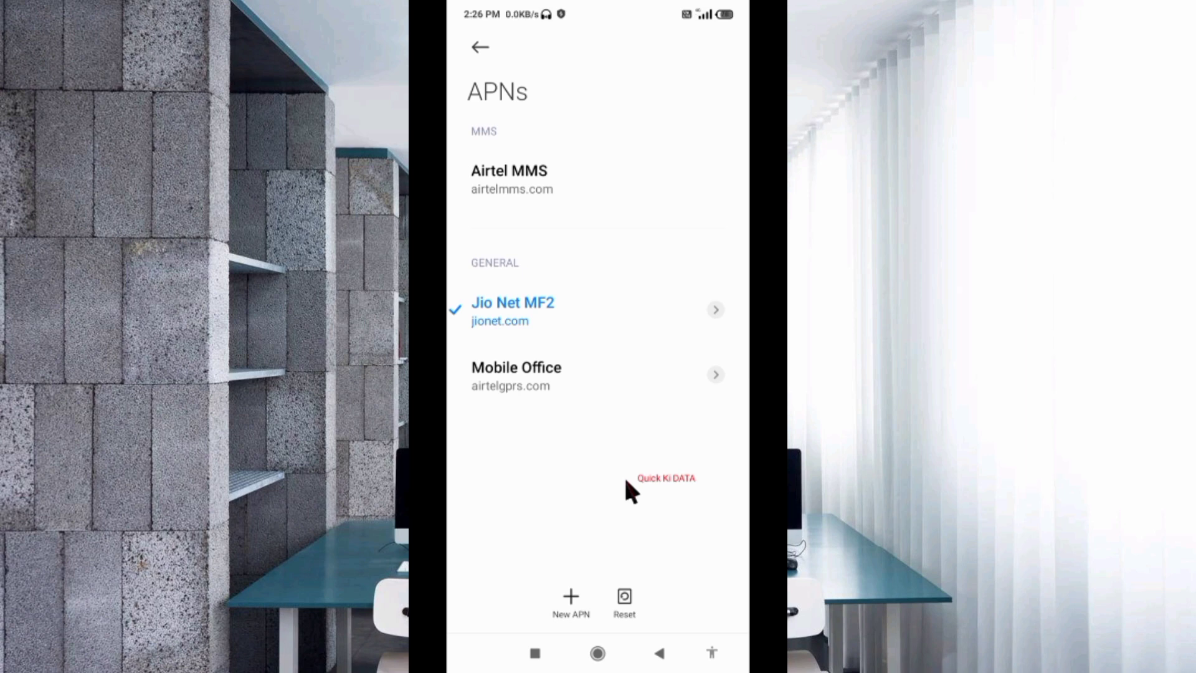
- Toggle aeroplane mode on and off from the home screen, then launch Speedtest by Ookla
key("Home")
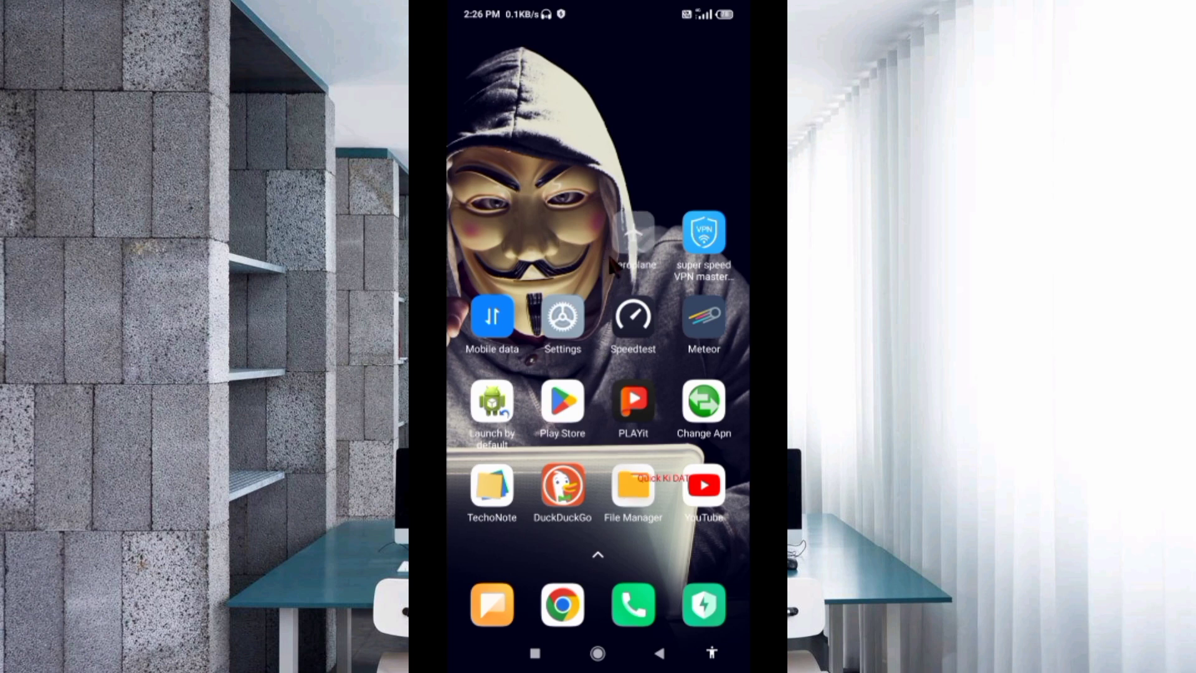
left_click(631, 252)
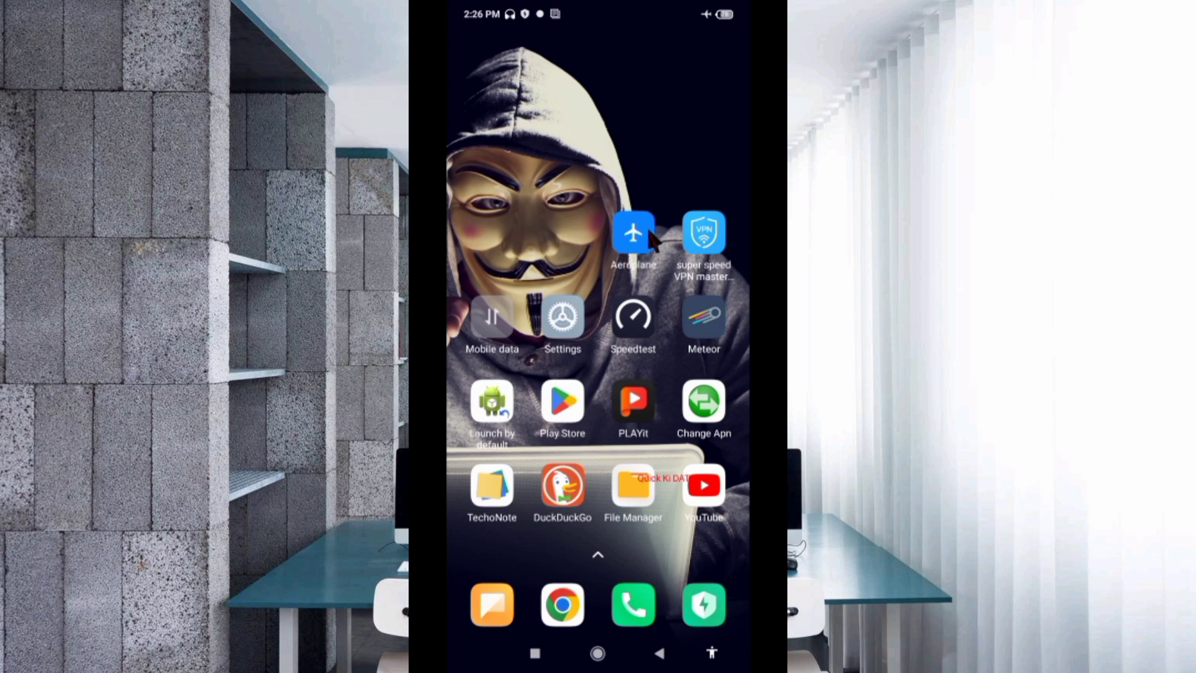
left_click(634, 249)
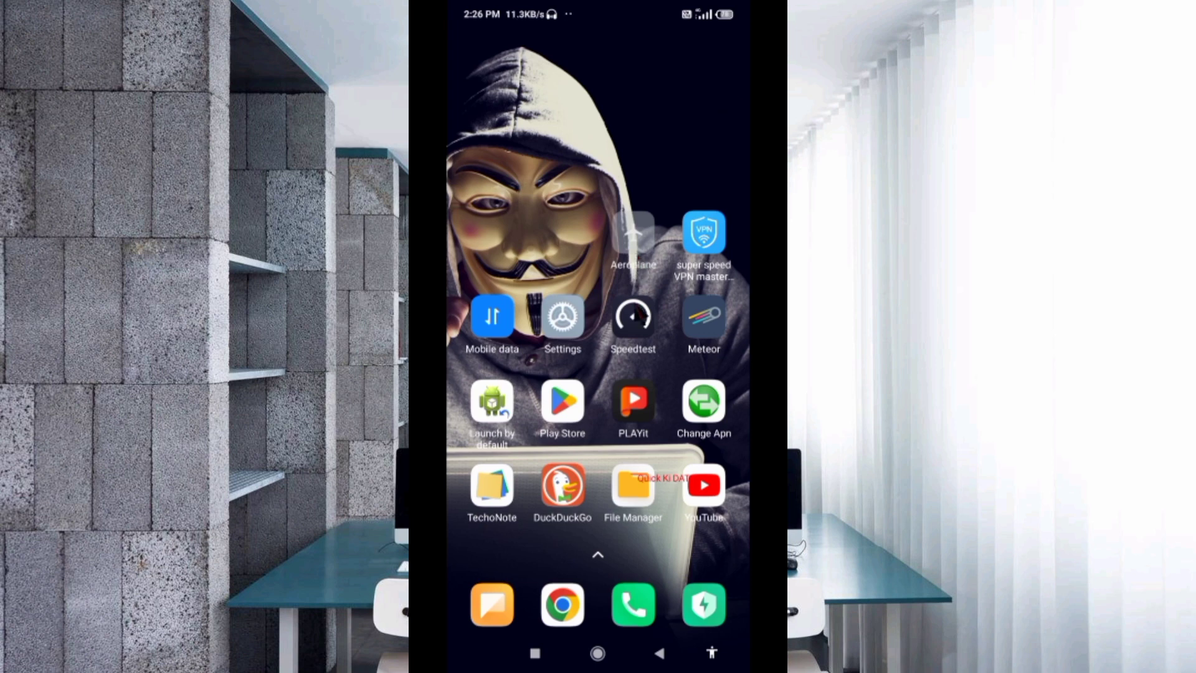
left_click(630, 342)
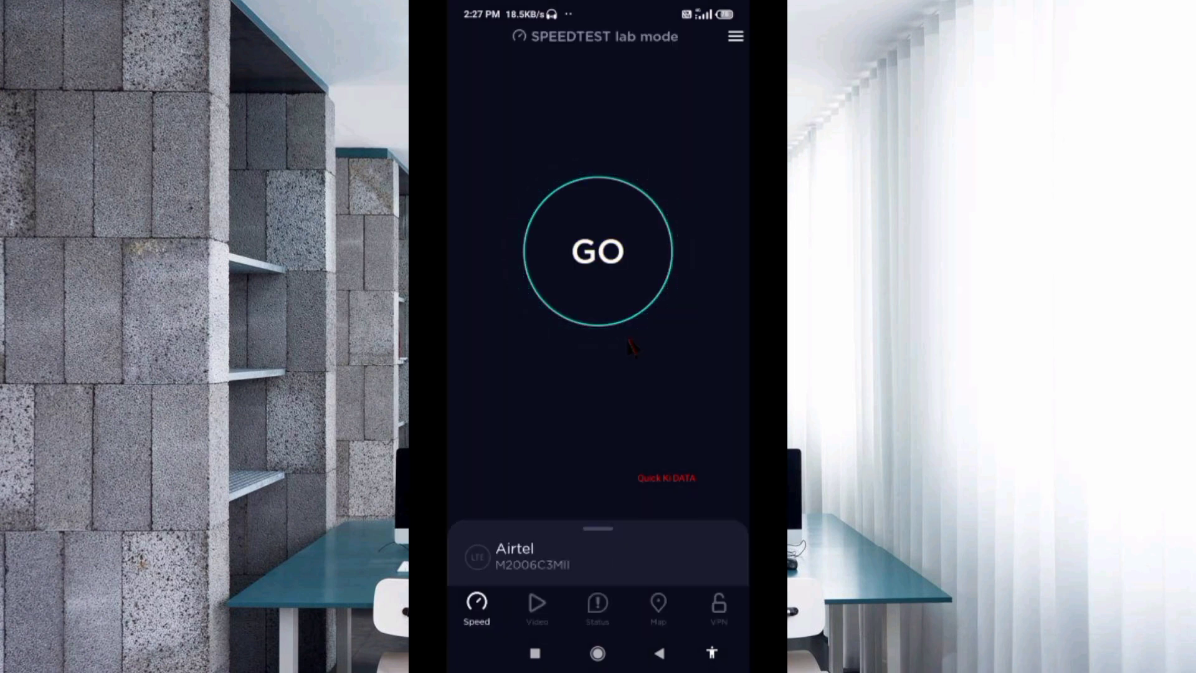
- Start a Speedtest by Ookla test on the Airtel connection, yielding 37.5 Mbps down and 22.1 Mbps up
left_click(629, 341)
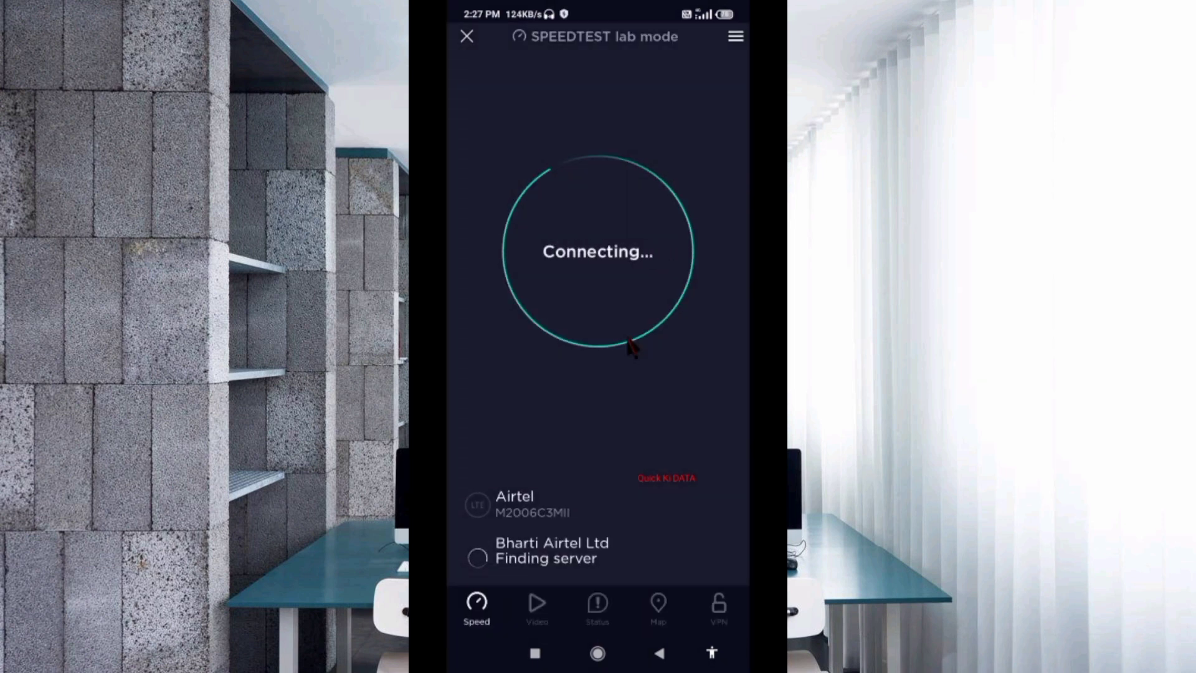